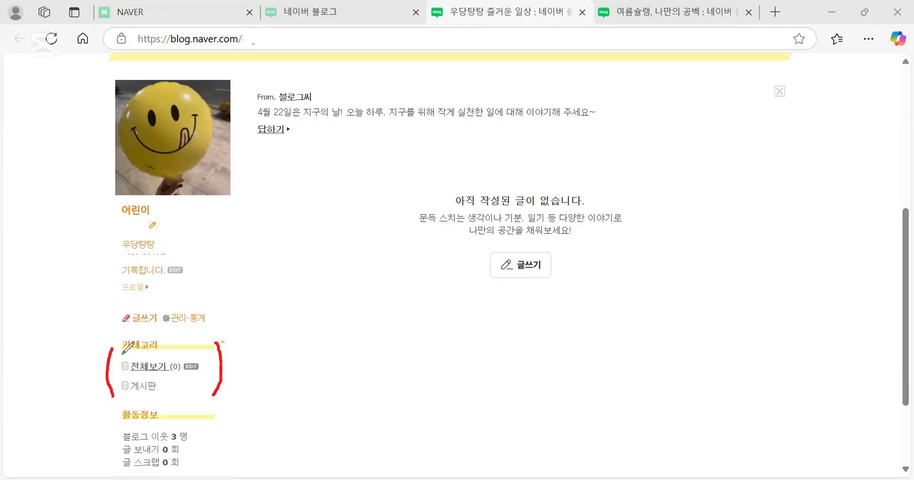
pyautogui.moveTo(122, 354); pyautogui.dragTo(160, 355)
pyautogui.moveTo(162, 327); pyautogui.dragTo(193, 328)
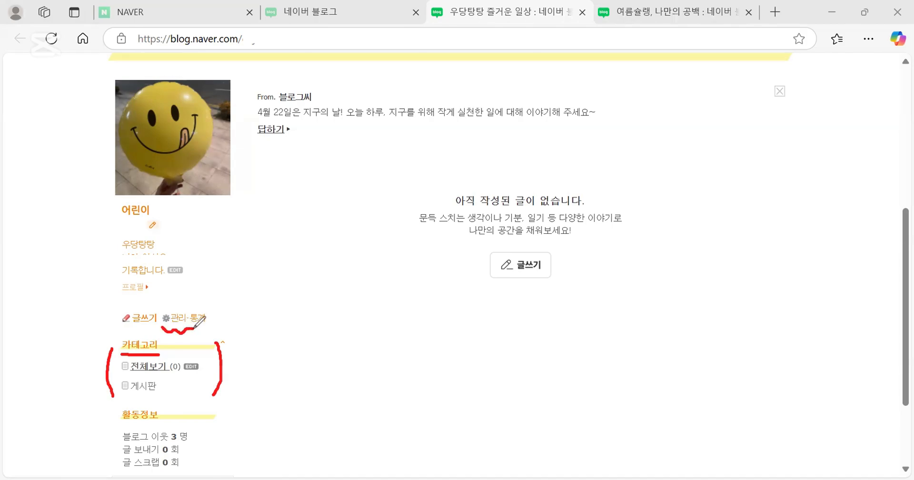
pyautogui.click(46, 220)
pyautogui.moveTo(184, 321)
pyautogui.mouseDown()
pyautogui.moveTo(137, 361)
pyautogui.moveTo(113, 367)
pyautogui.moveTo(241, 378)
pyautogui.moveTo(223, 376)
pyautogui.mouseUp()
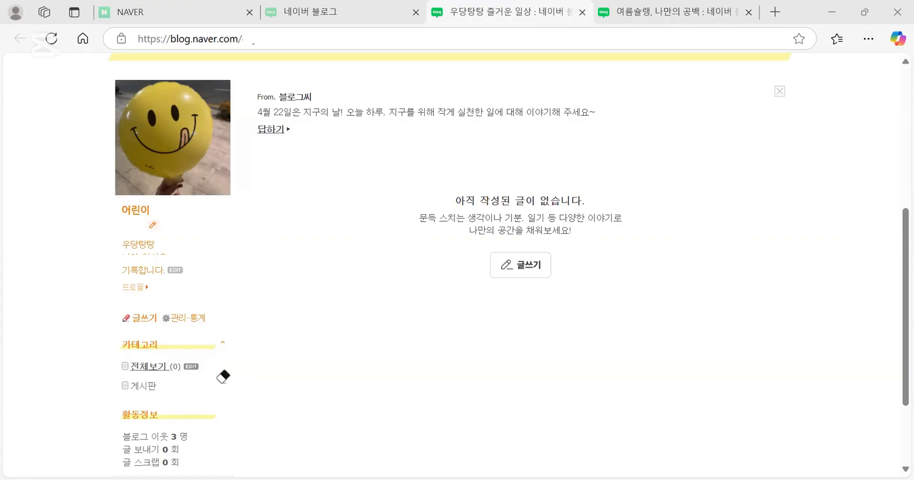
pyautogui.press('Escape')
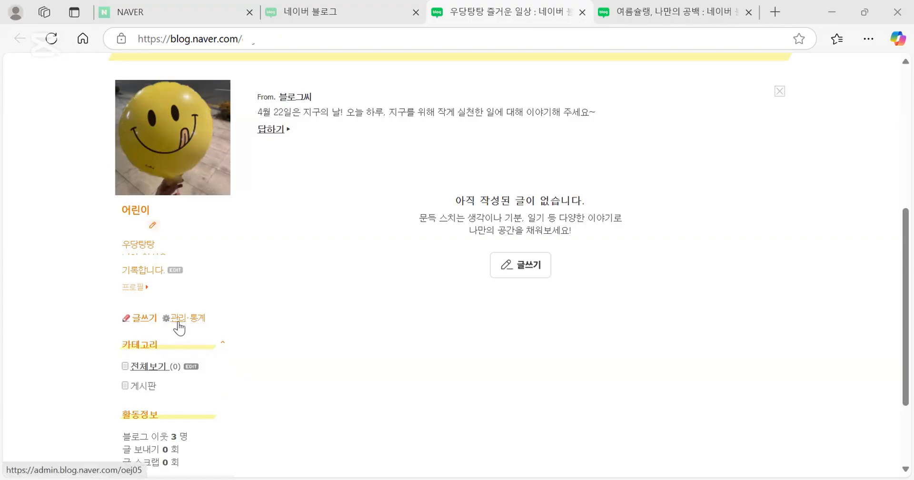
# - Open the blog's 관리 page from its profile area
pyautogui.click(179, 320)
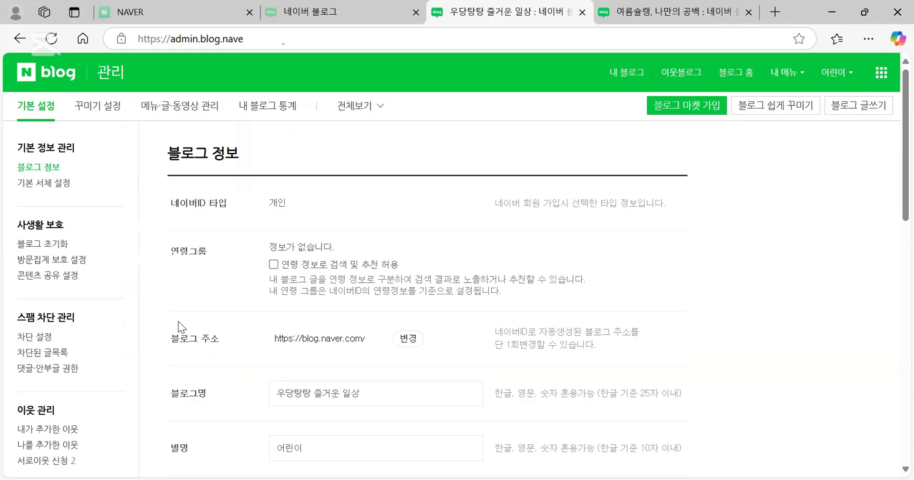
pyautogui.hotkey('ctrl', 'shift', '3')
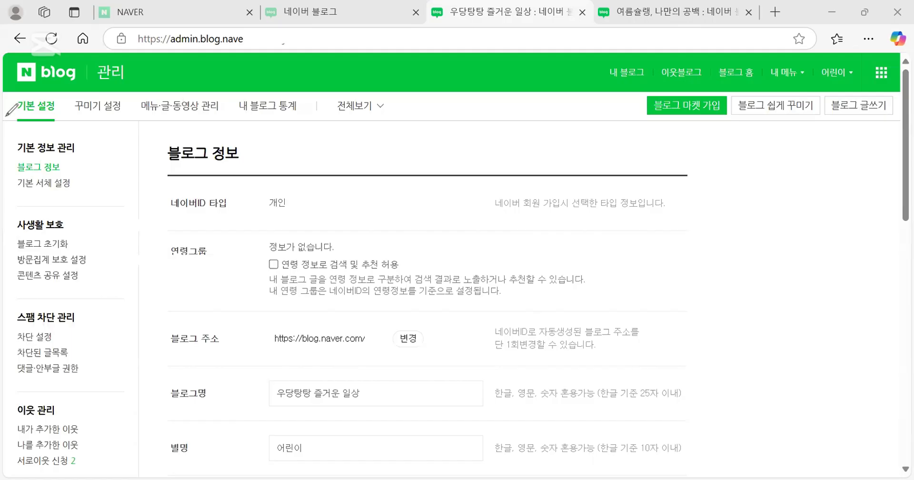
pyautogui.moveTo(6, 115); pyautogui.dragTo(378, 113)
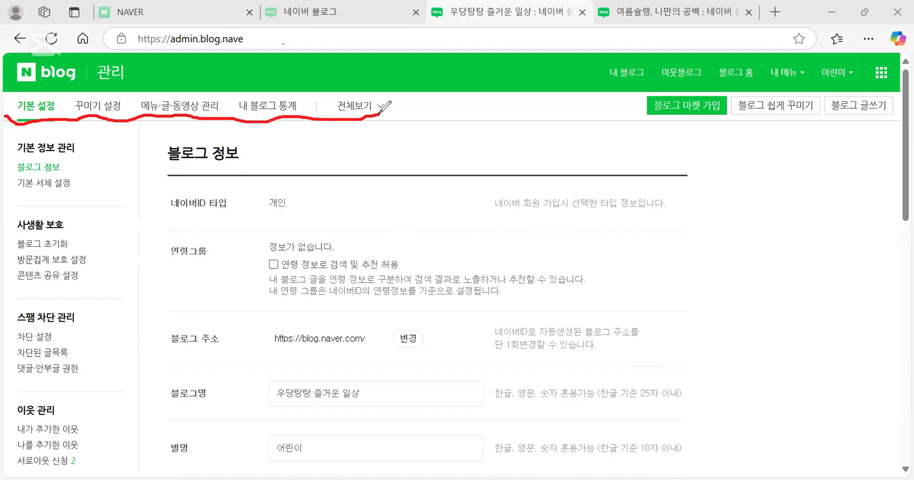
pyautogui.moveTo(240, 116)
pyautogui.mouseDown()
pyautogui.moveTo(162, 126)
pyautogui.moveTo(142, 95)
pyautogui.moveTo(233, 99)
pyautogui.moveTo(240, 129)
pyautogui.mouseUp()
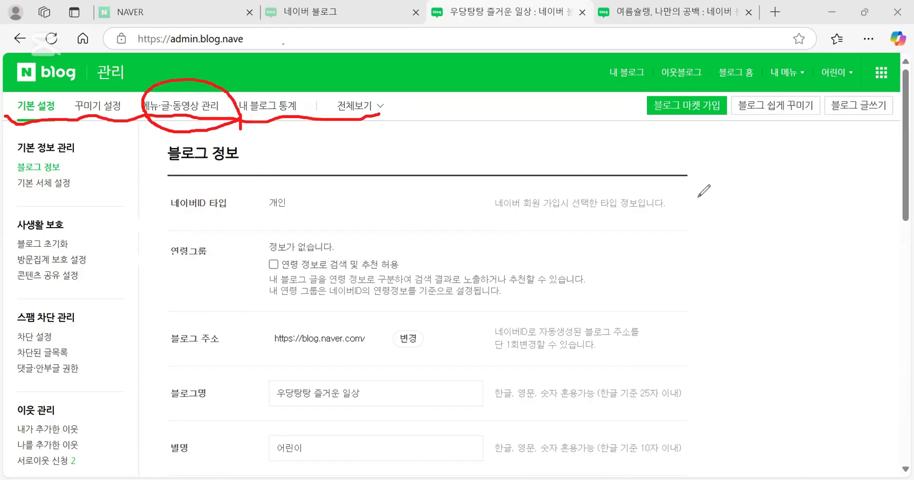
pyautogui.press('e')
pyautogui.moveTo(375, 123); pyautogui.dragTo(239, 118)
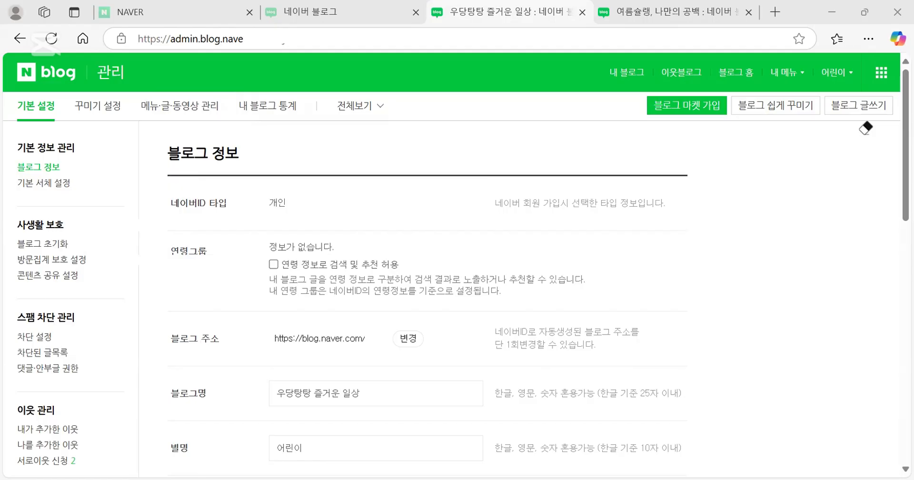
pyautogui.press('Escape')
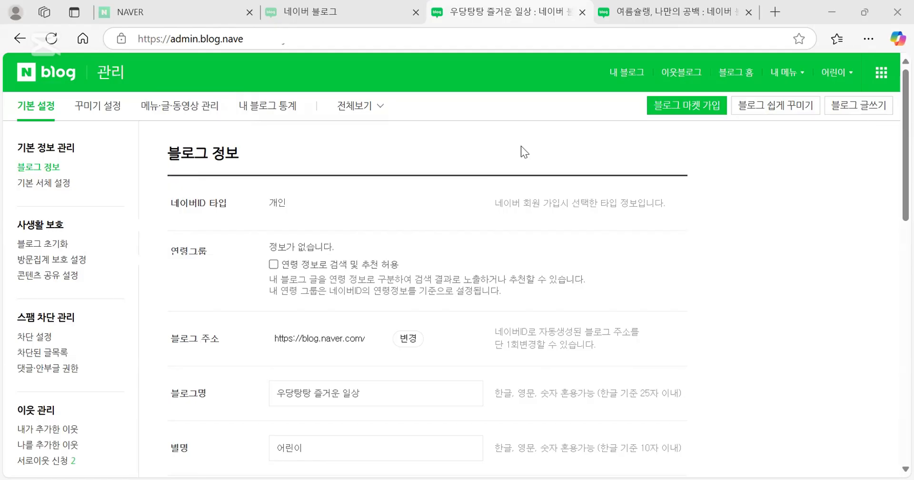
# - Open the 블로그 category settings under 메뉴 관리 in the 메뉴·글·동영상 관리 section
pyautogui.click(182, 110)
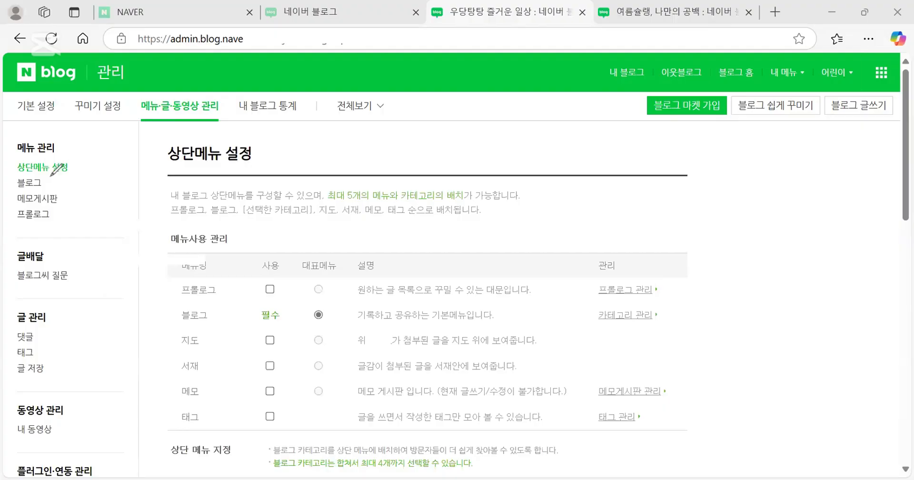
pyautogui.moveTo(18, 154); pyautogui.dragTo(61, 154)
pyautogui.moveTo(16, 176)
pyautogui.mouseDown()
pyautogui.moveTo(19, 193)
pyautogui.moveTo(45, 179)
pyautogui.moveTo(11, 178)
pyautogui.mouseUp()
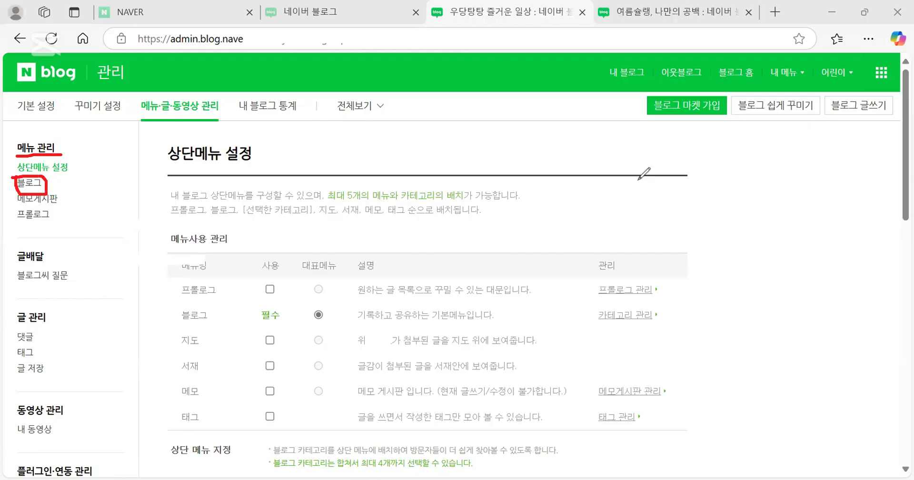
pyautogui.click(30, 185)
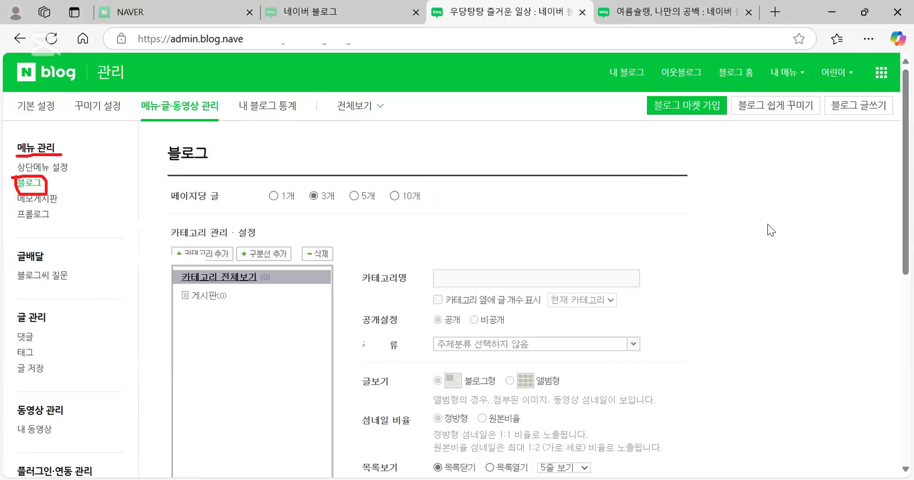
pyautogui.click(47, 187)
pyautogui.click(56, 156)
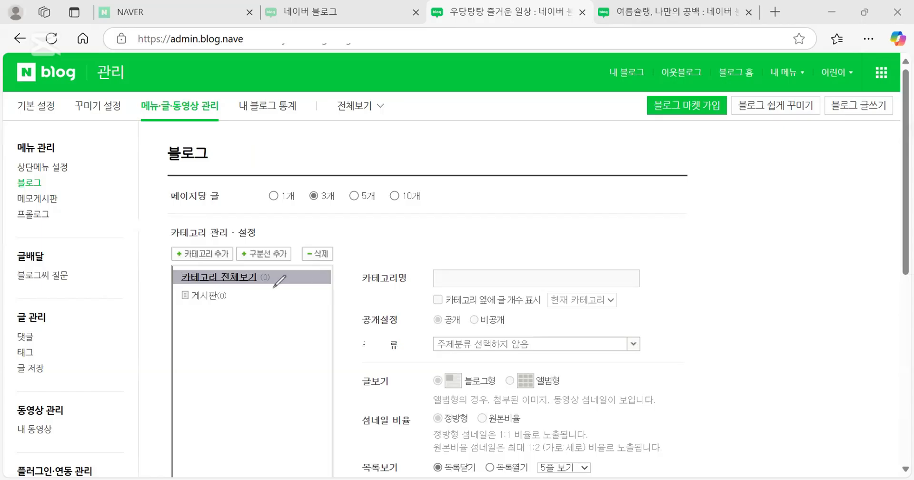
pyautogui.moveTo(188, 306); pyautogui.dragTo(218, 306)
pyautogui.click(391, 340)
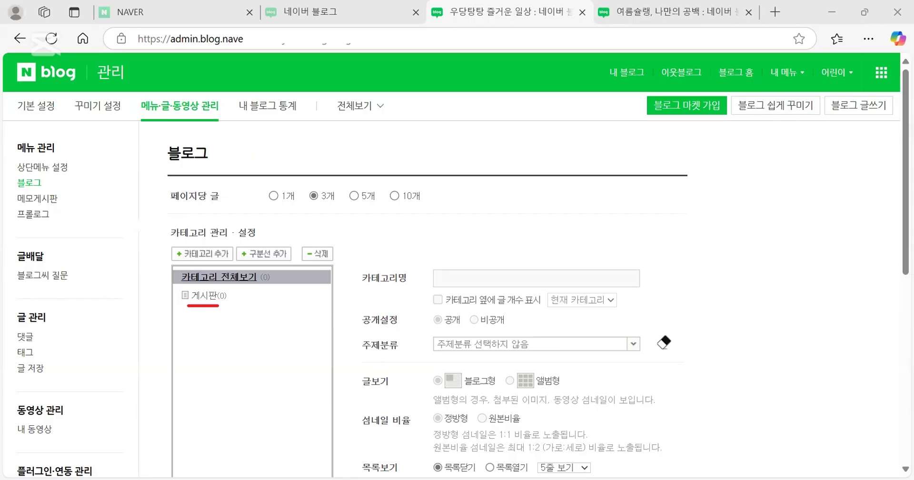
pyautogui.moveTo(204, 301); pyautogui.dragTo(193, 309)
# - Rename the existing 게시판 category as 우당탕탕 일상
pyautogui.click(210, 296)
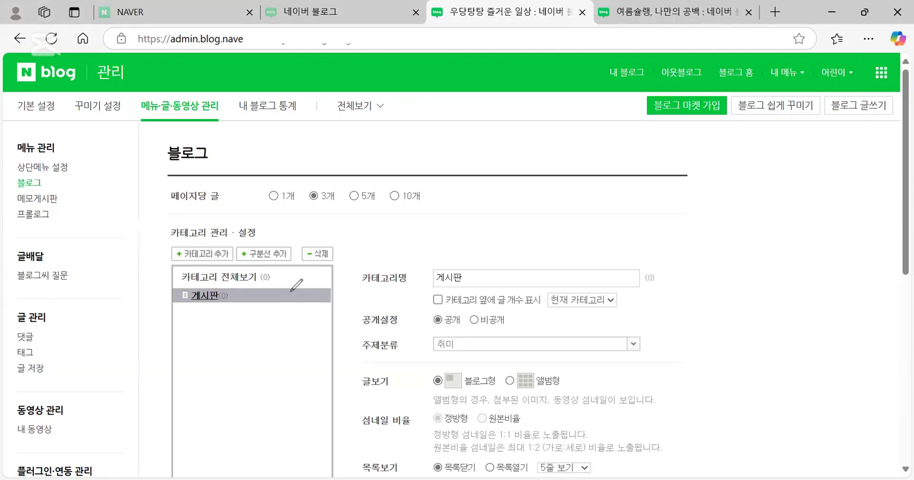
pyautogui.moveTo(291, 292); pyautogui.dragTo(405, 263)
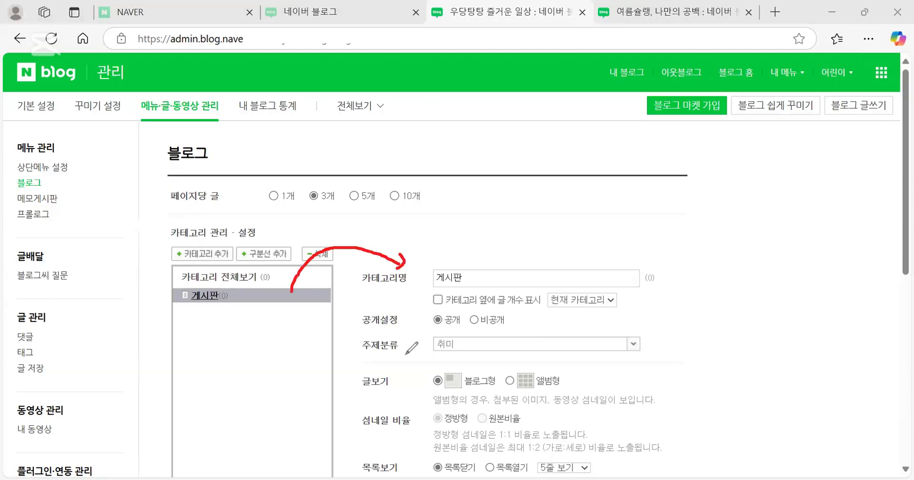
pyautogui.moveTo(356, 276)
pyautogui.mouseDown()
pyautogui.moveTo(333, 431)
pyautogui.moveTo(344, 473)
pyautogui.mouseUp()
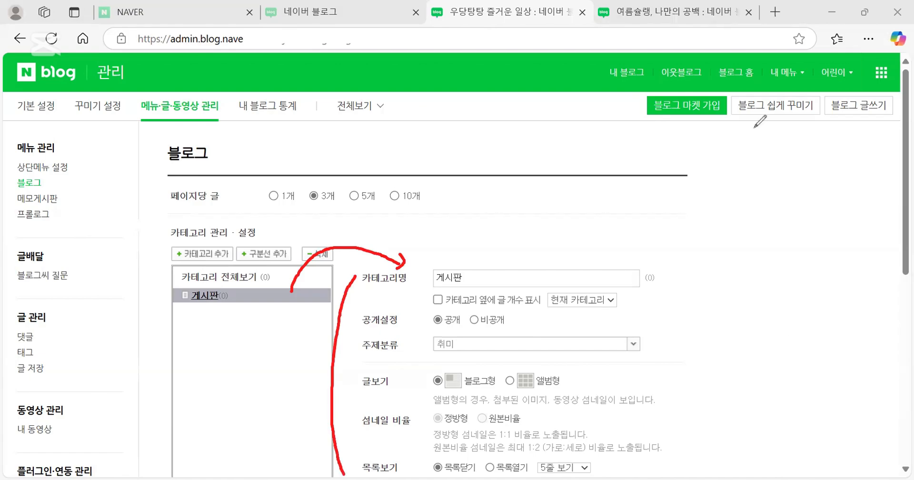
pyautogui.click(464, 281)
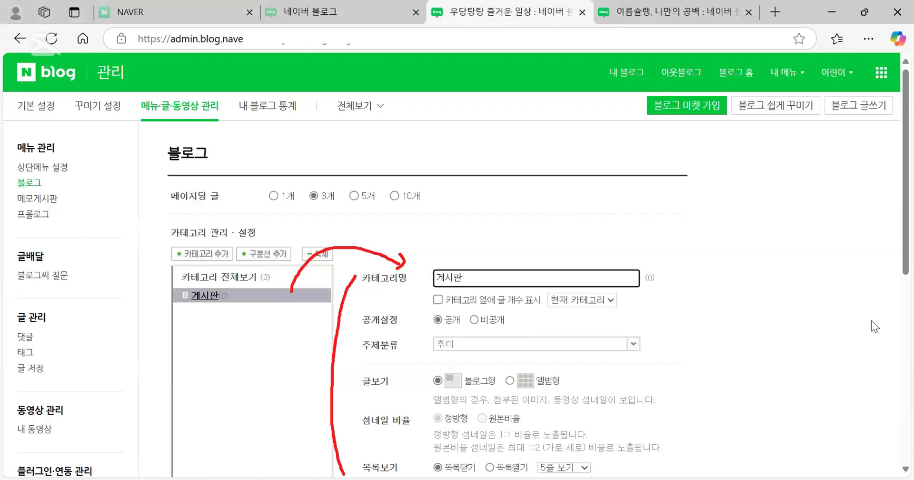
pyautogui.press('BackSpace')
pyautogui.press('BackSpace')
pyautogui.press('BackSpace')
pyautogui.write('우당탕탕')
pyautogui.write(' 일상')
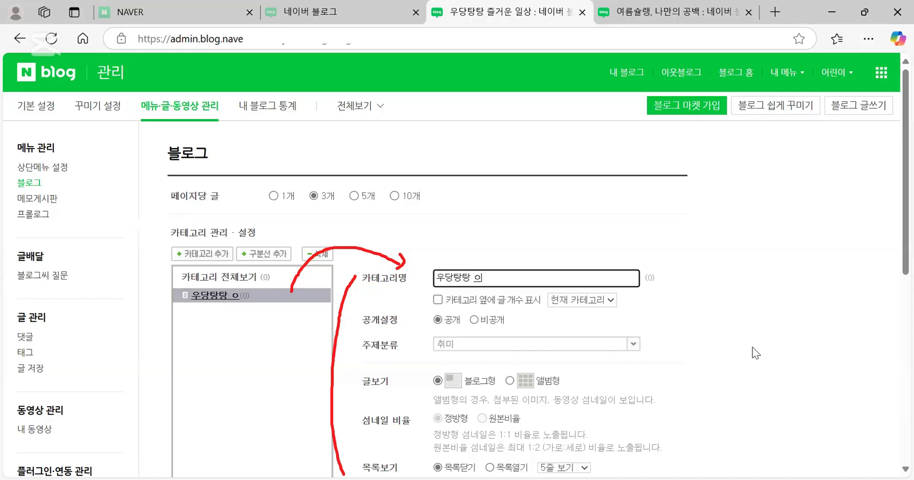
pyautogui.write(' 스토리')
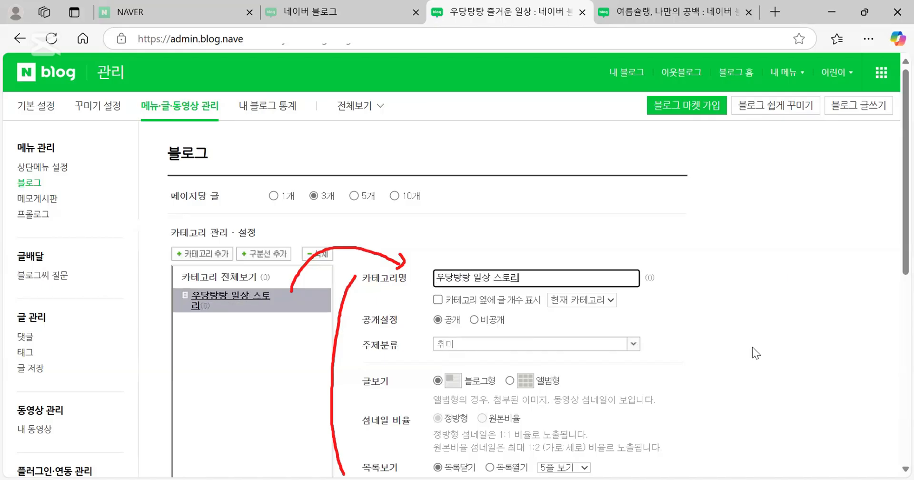
pyautogui.press('BackSpace')
pyautogui.press('BackSpace')
pyautogui.press('BackSpace')
pyautogui.press('BackSpace')
pyautogui.press('BackSpace')
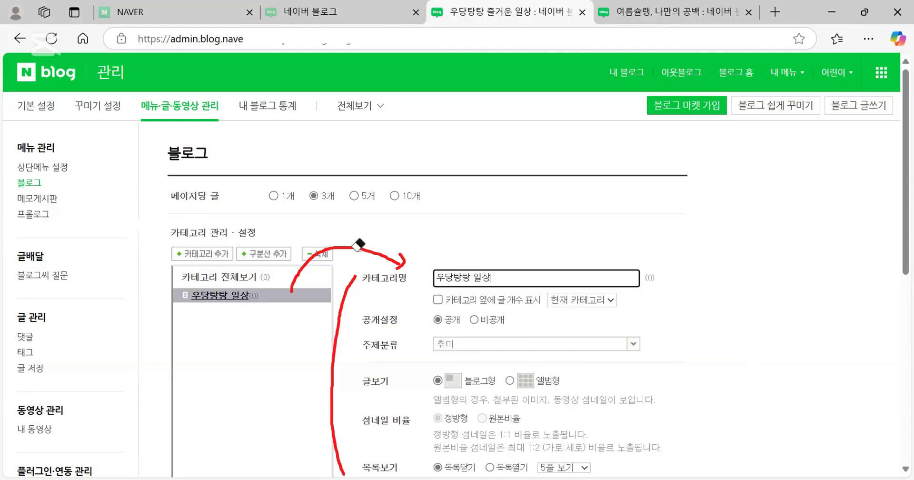
pyautogui.click(403, 255)
pyautogui.click(334, 334)
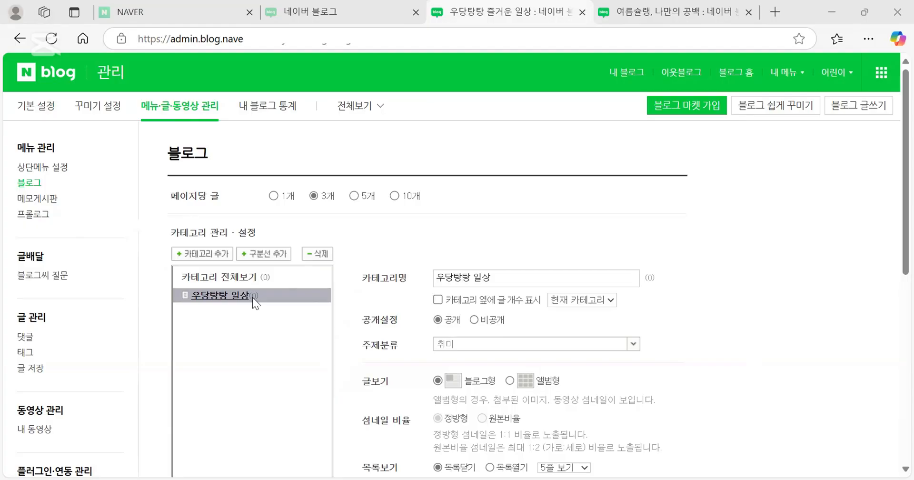
# - Add a subcategory under 우당탕탕 일상 and delete it again
pyautogui.click(209, 253)
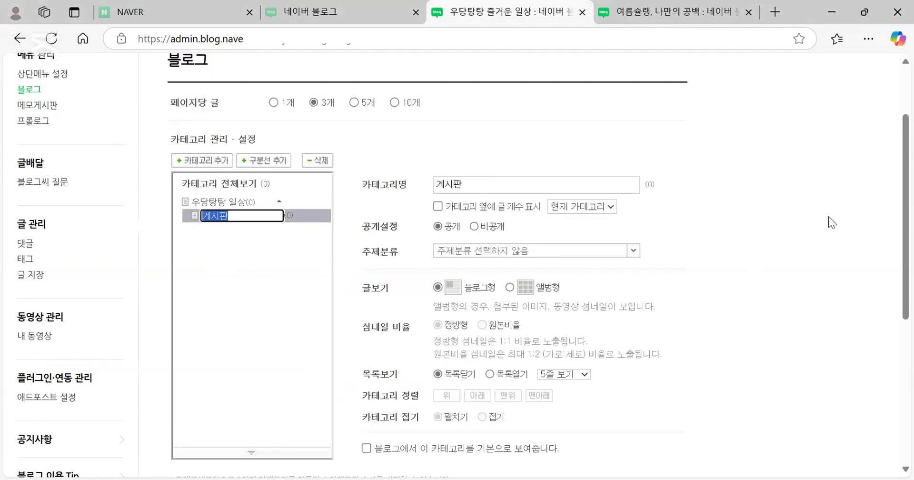
pyautogui.moveTo(181, 203); pyautogui.dragTo(183, 231)
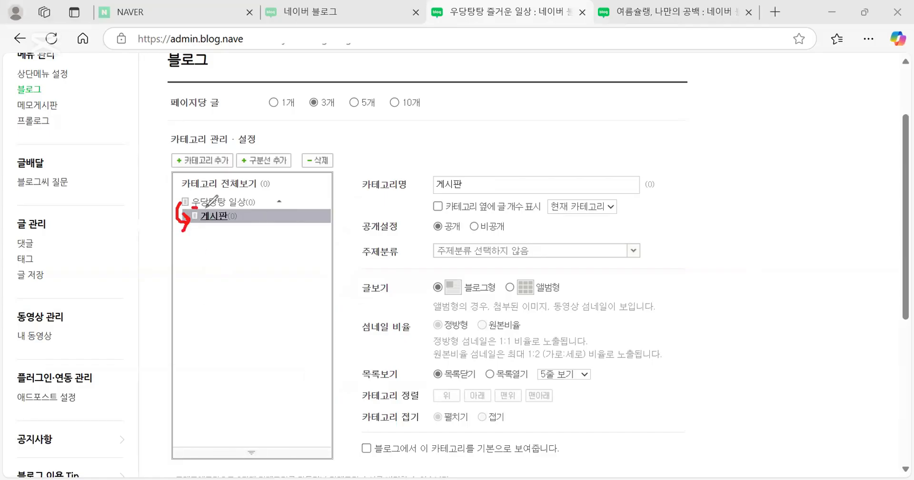
pyautogui.moveTo(193, 207); pyautogui.dragTo(255, 209)
pyautogui.hotkey('ctrl', 'shift', '5')
pyautogui.moveTo(248, 208); pyautogui.dragTo(163, 220)
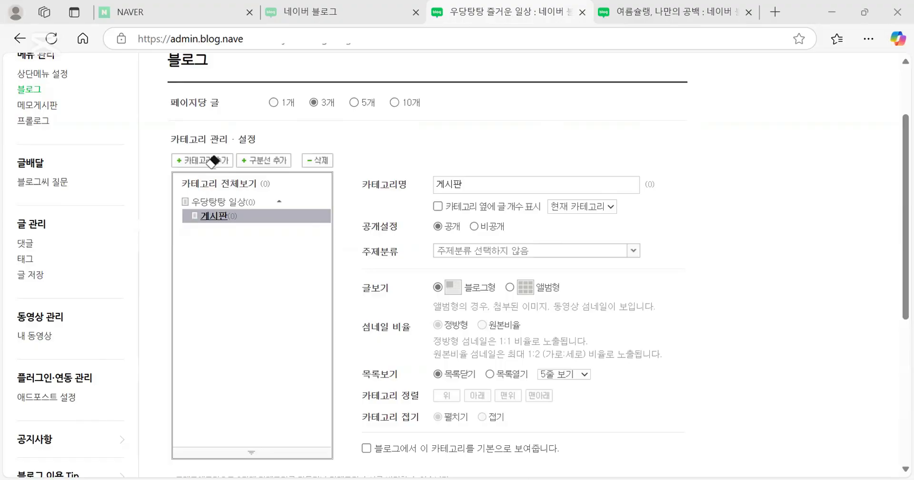
pyautogui.click(317, 160)
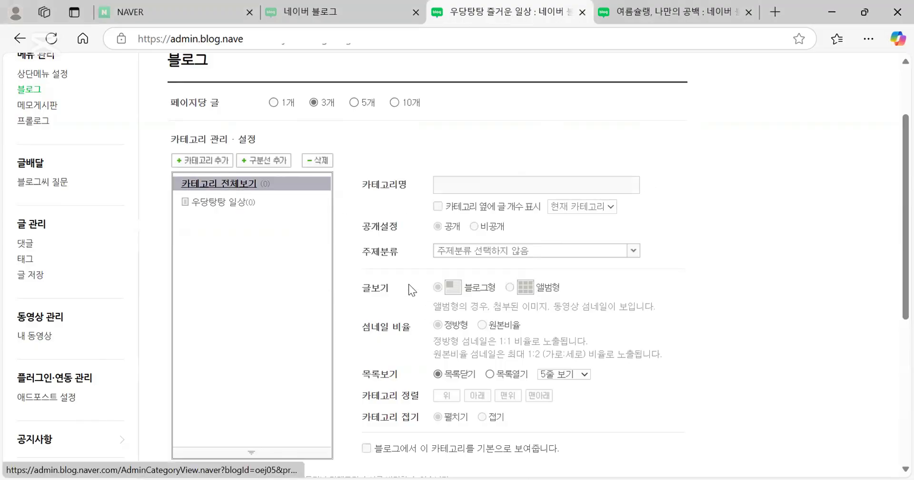
# - Add a new top-level category under 카테고리 전체보기 and name it 맛집탐방
pyautogui.click(231, 203)
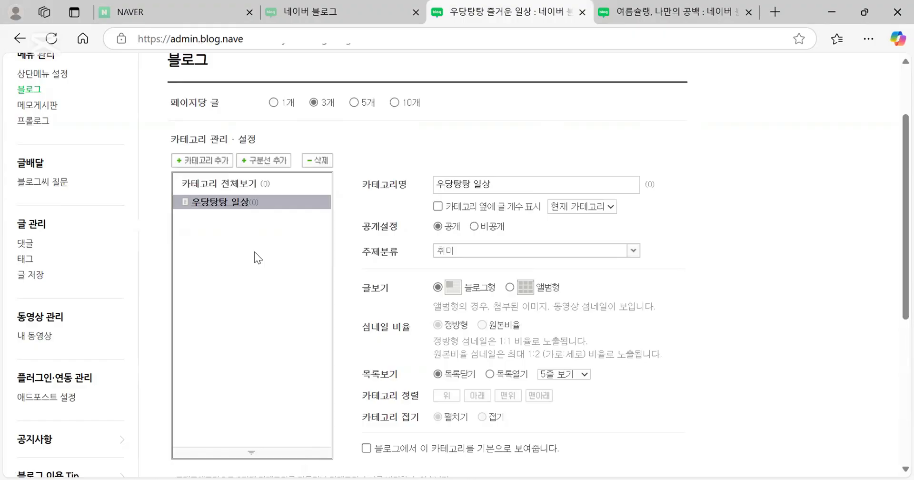
pyautogui.click(244, 186)
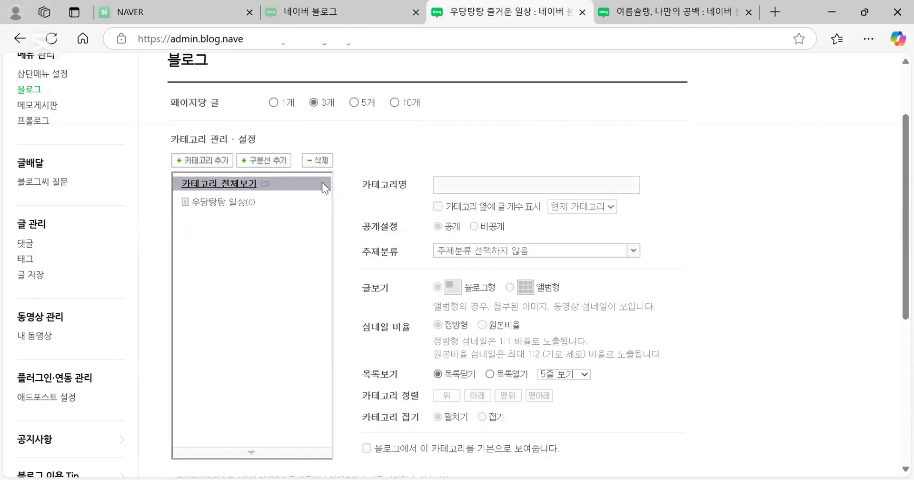
pyautogui.click(217, 163)
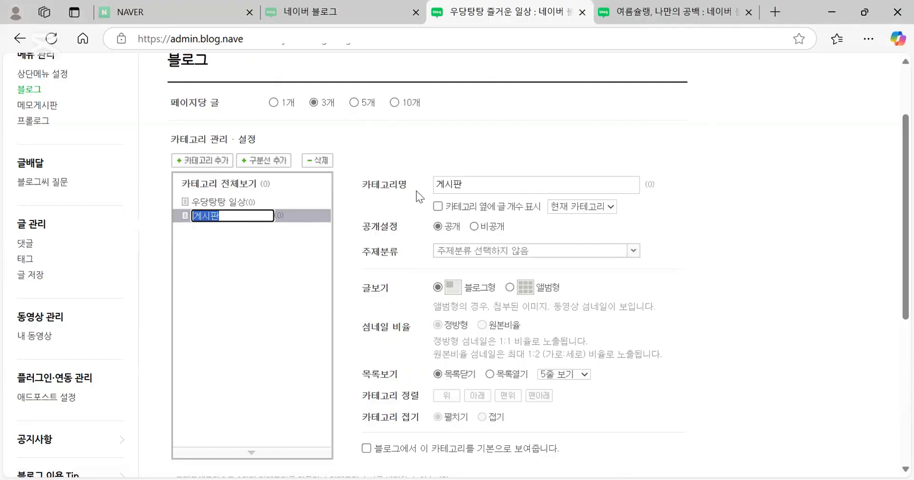
pyautogui.click(465, 185)
pyautogui.press('BackSpace')
pyautogui.press('BackSpace')
pyautogui.press('BackSpace')
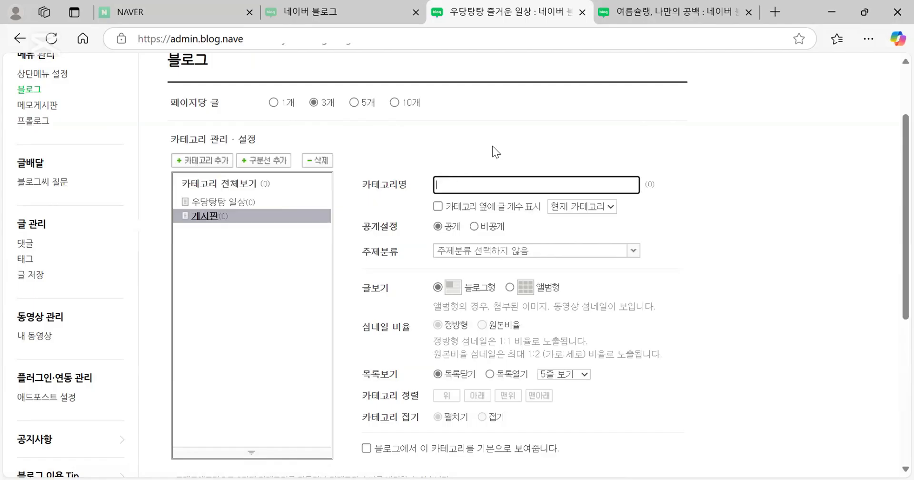
pyautogui.write('매ㅅ집탐방')
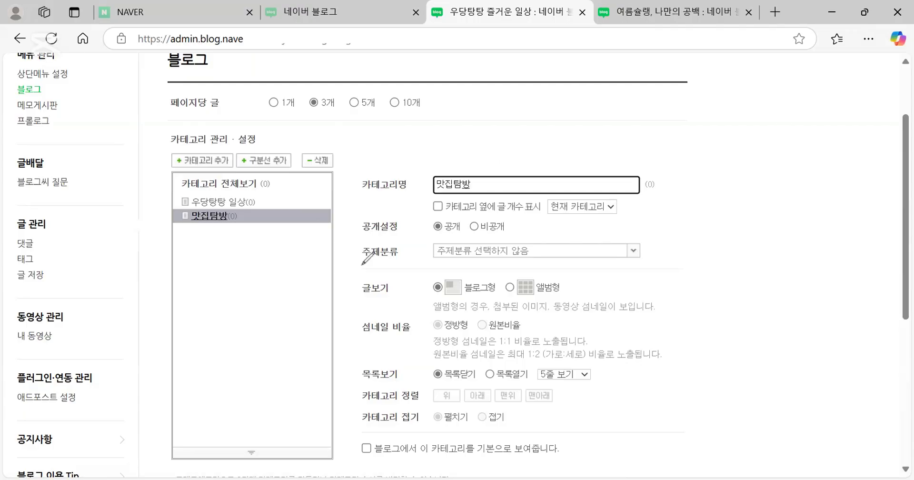
pyautogui.moveTo(360, 261); pyautogui.dragTo(400, 265)
pyautogui.moveTo(361, 299); pyautogui.dragTo(409, 299)
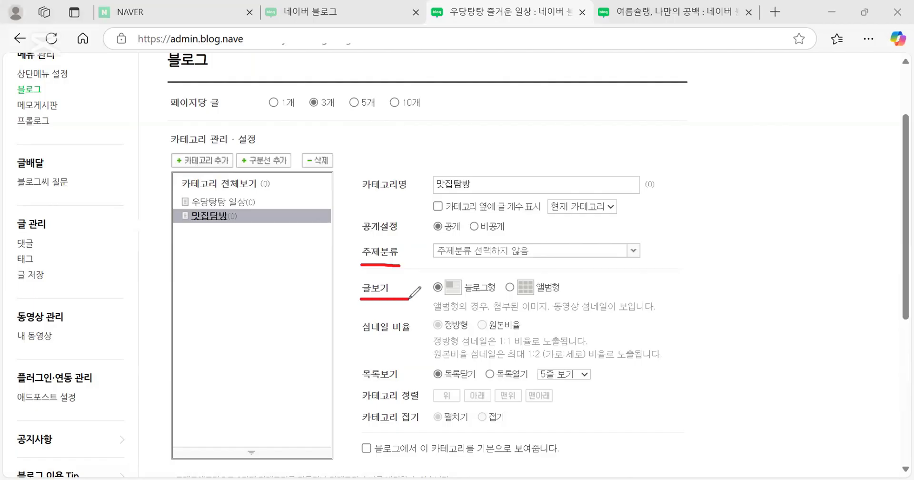
pyautogui.moveTo(360, 381); pyautogui.dragTo(395, 382)
pyautogui.moveTo(361, 342); pyautogui.dragTo(418, 341)
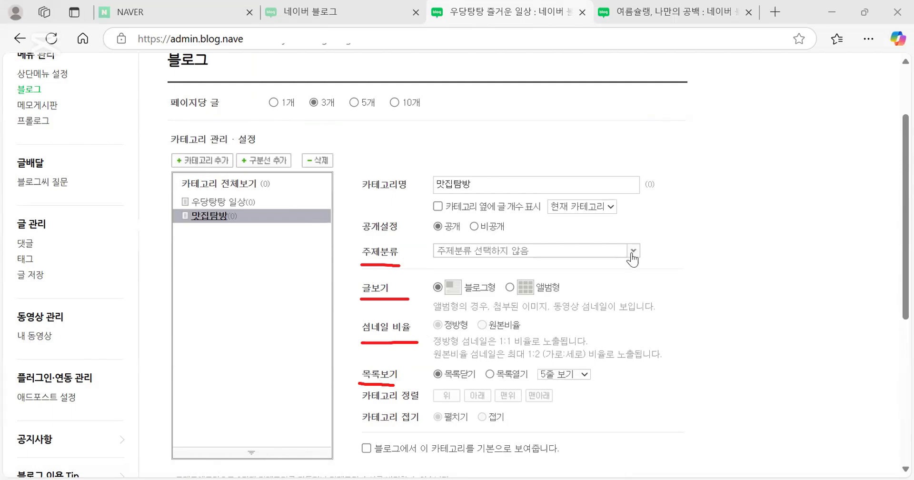
# - Set the 주제분류 of the 맛집탐방 category to 맛집
pyautogui.click(632, 255)
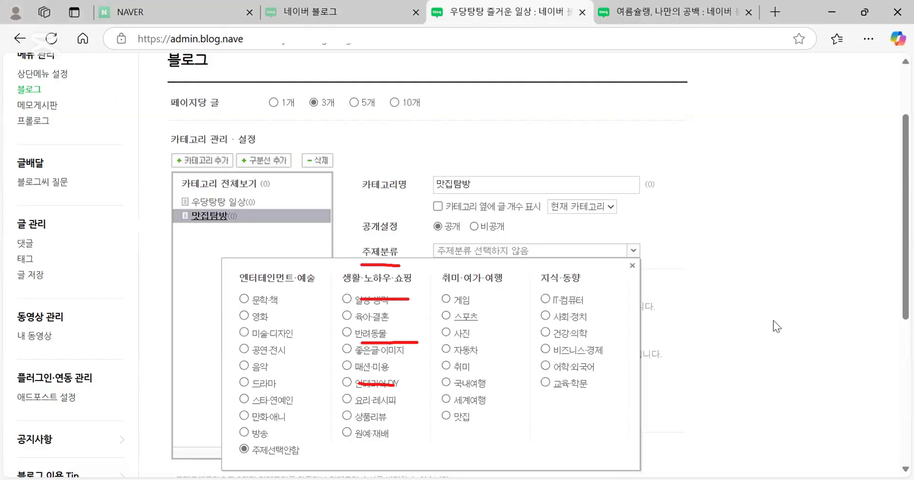
pyautogui.hotkey('ctrl', 'shift', '5')
pyautogui.moveTo(388, 298); pyautogui.dragTo(370, 410)
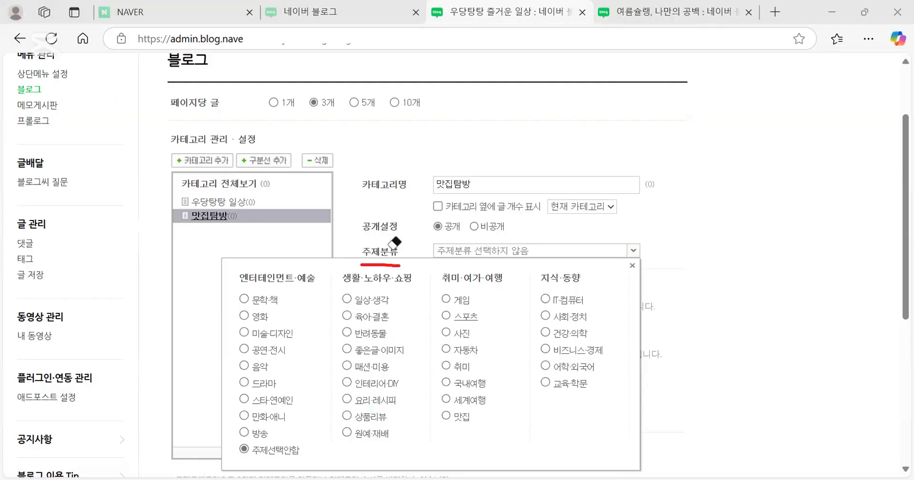
pyautogui.click(388, 263)
pyautogui.click(446, 415)
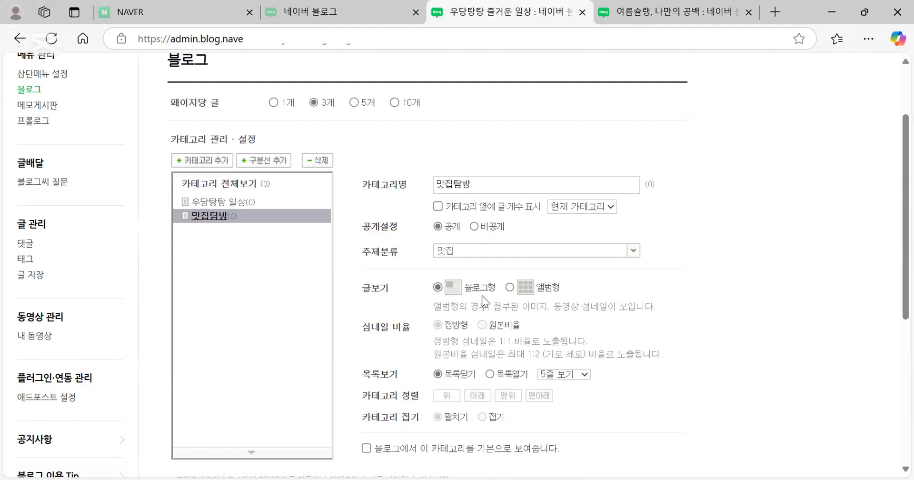
# - Look through the 옥자회관 돈까스 review post on the example blog and return to the category settings
pyautogui.click(667, 14)
pyautogui.scroll(-3, 495, 330)
pyautogui.scroll(-8, 498, 332)
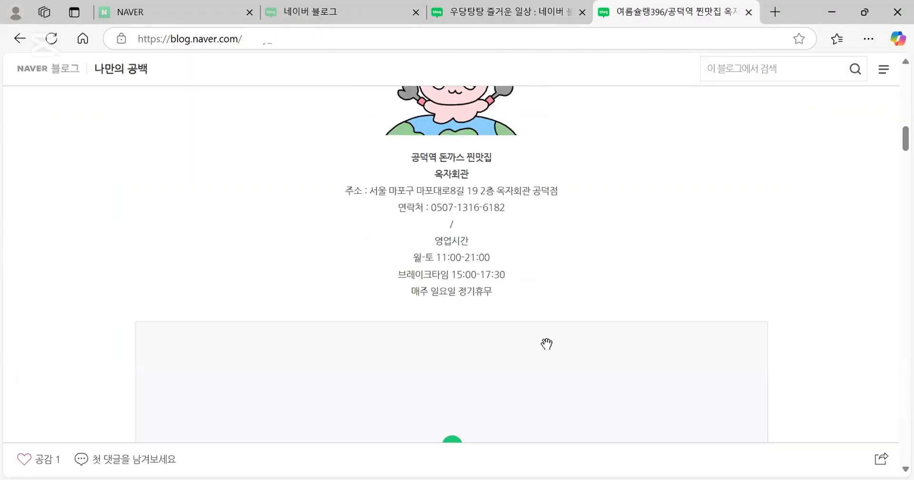
pyautogui.scroll(11, 547, 351)
pyautogui.scroll(1, 573, 327)
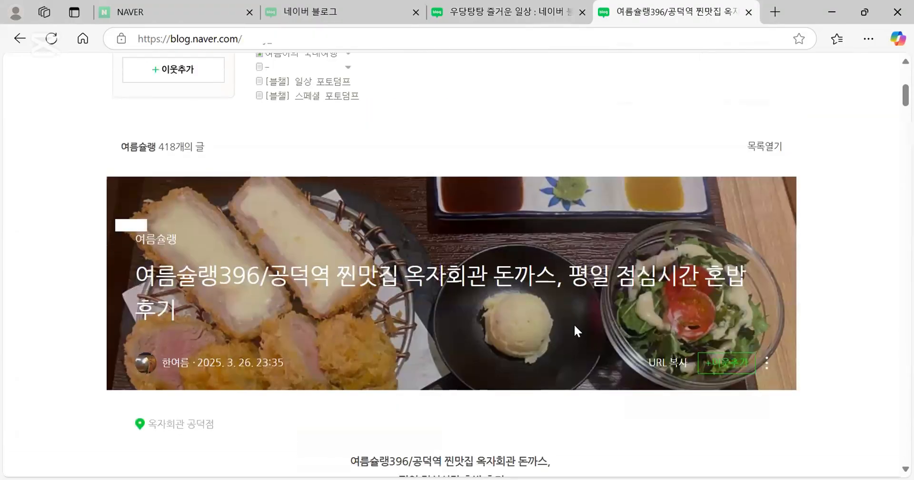
pyautogui.scroll(-2, 574, 328)
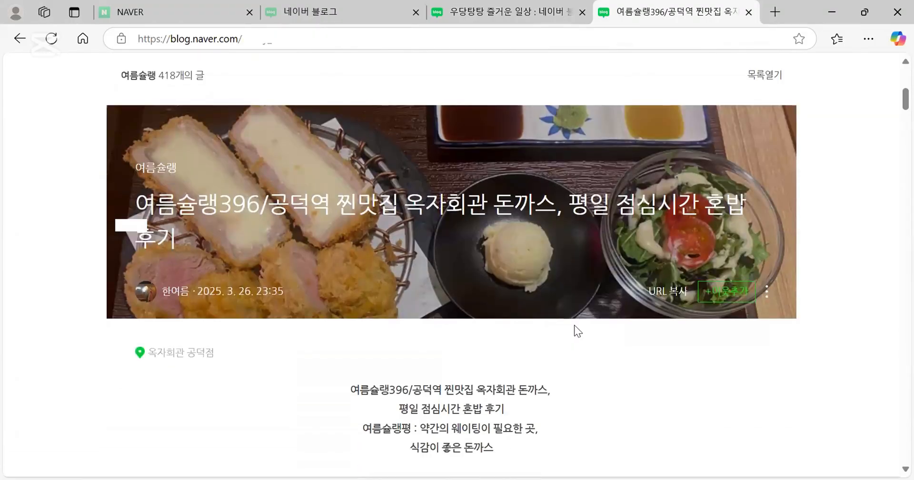
pyautogui.hotkey('ctrl', 'shift', 'Tab')
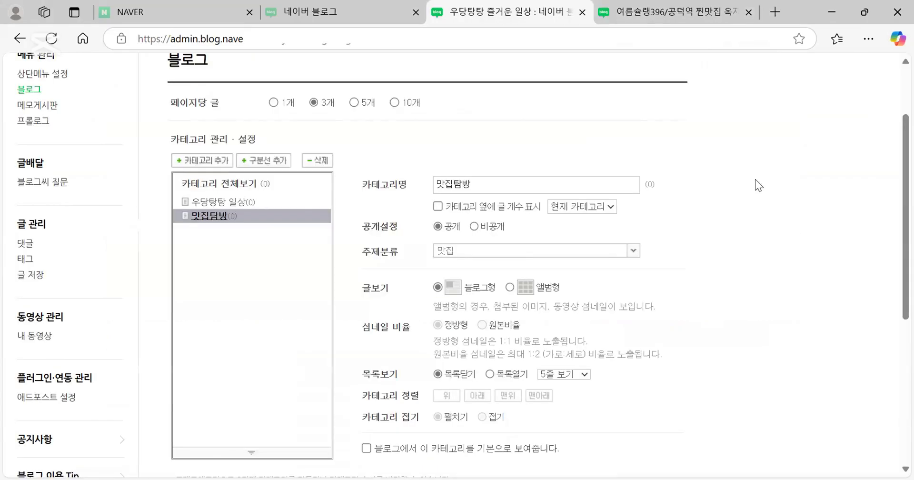
pyautogui.moveTo(430, 300); pyautogui.dragTo(498, 297)
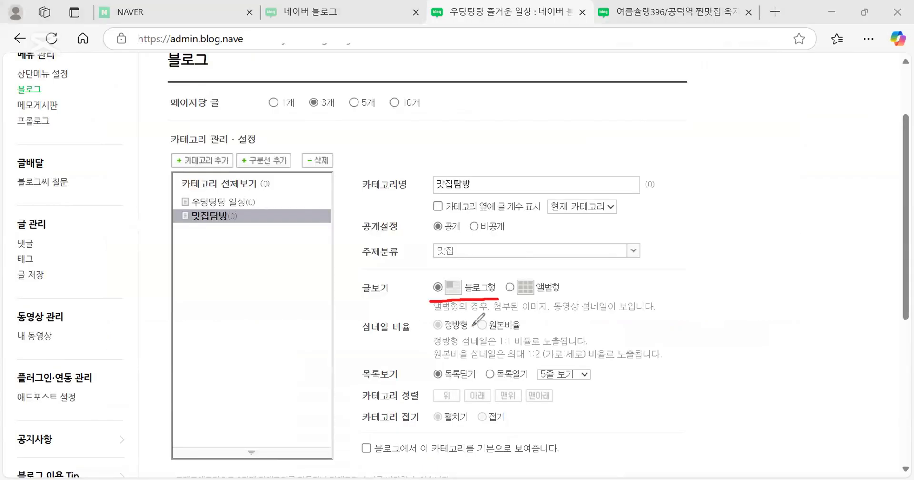
pyautogui.moveTo(364, 334)
pyautogui.mouseDown()
pyautogui.moveTo(485, 336)
pyautogui.moveTo(523, 318)
pyautogui.moveTo(416, 318)
pyautogui.mouseUp()
pyautogui.click(422, 315)
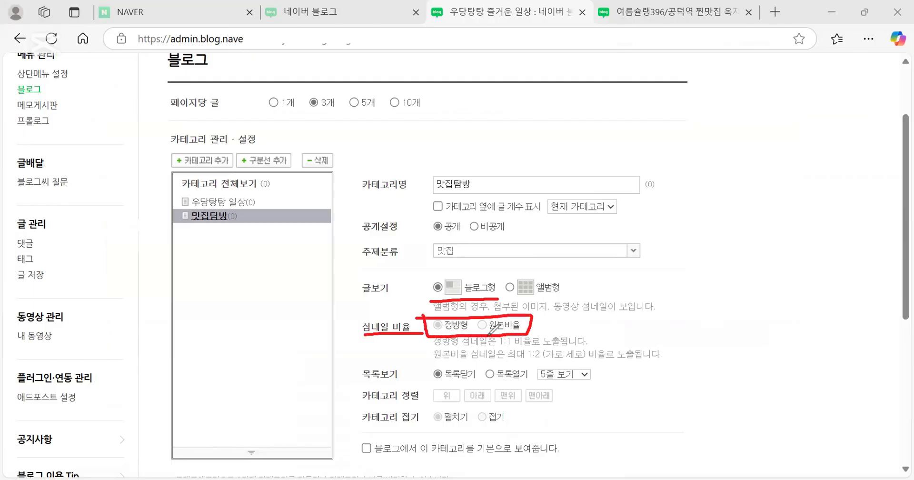
pyautogui.moveTo(499, 299)
pyautogui.mouseDown()
pyautogui.moveTo(571, 288)
pyautogui.moveTo(557, 325)
pyautogui.moveTo(542, 322)
pyautogui.moveTo(553, 333)
pyautogui.mouseUp()
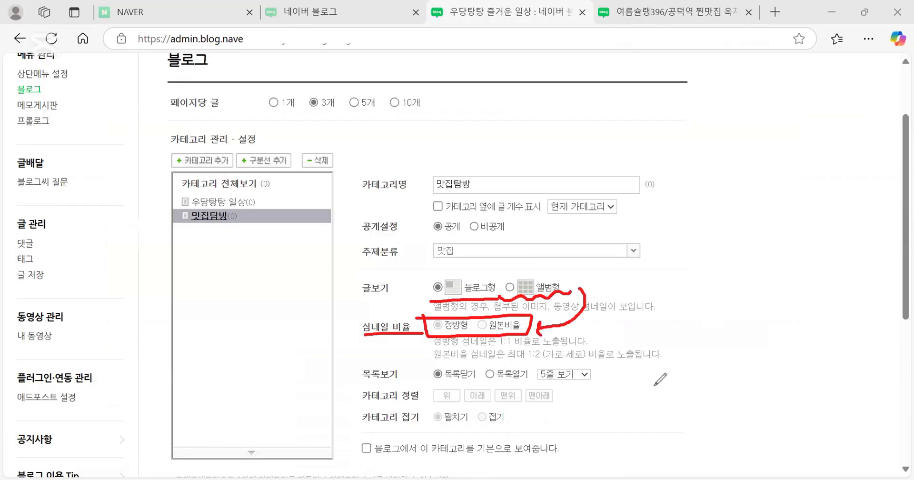
pyautogui.hotkey('ctrl', 'shift', '5')
pyautogui.moveTo(558, 325)
pyautogui.mouseDown()
pyautogui.moveTo(471, 308)
pyautogui.moveTo(400, 333)
pyautogui.mouseUp()
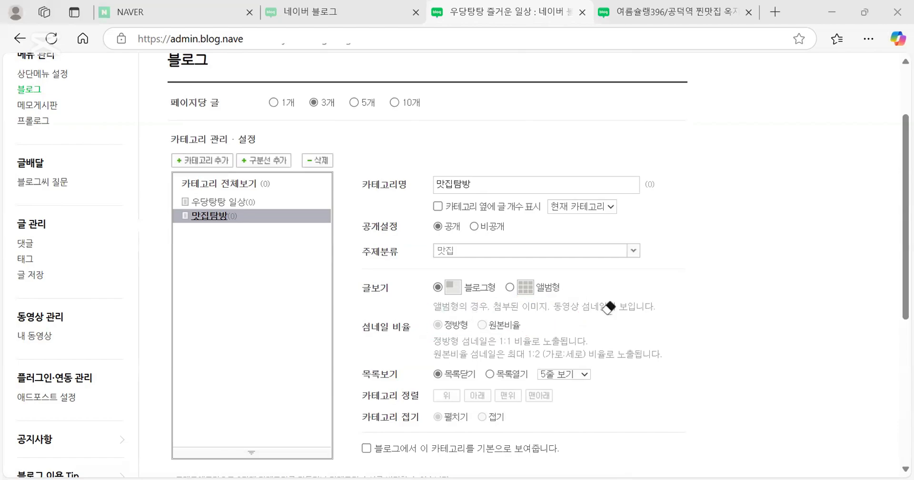
# - Set the 글보기 style of the 맛집탐방 category to 앨범형
pyautogui.click(509, 287)
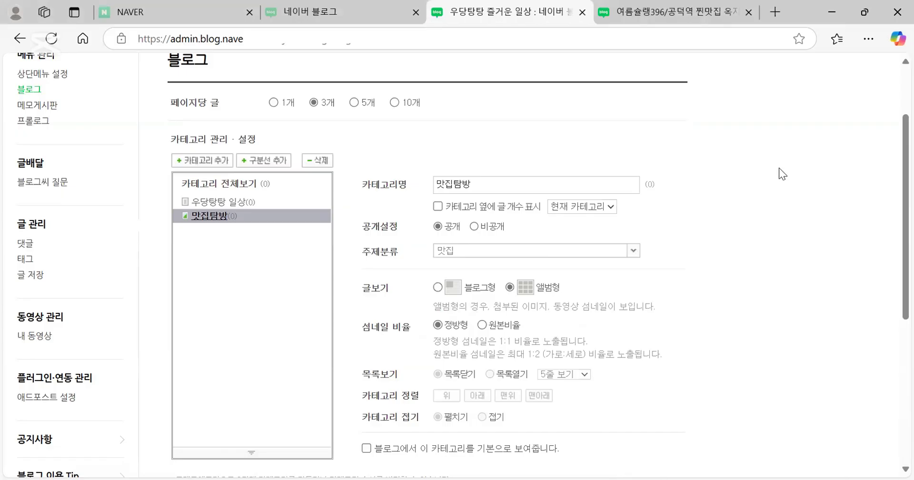
pyautogui.moveTo(434, 337); pyautogui.dragTo(520, 336)
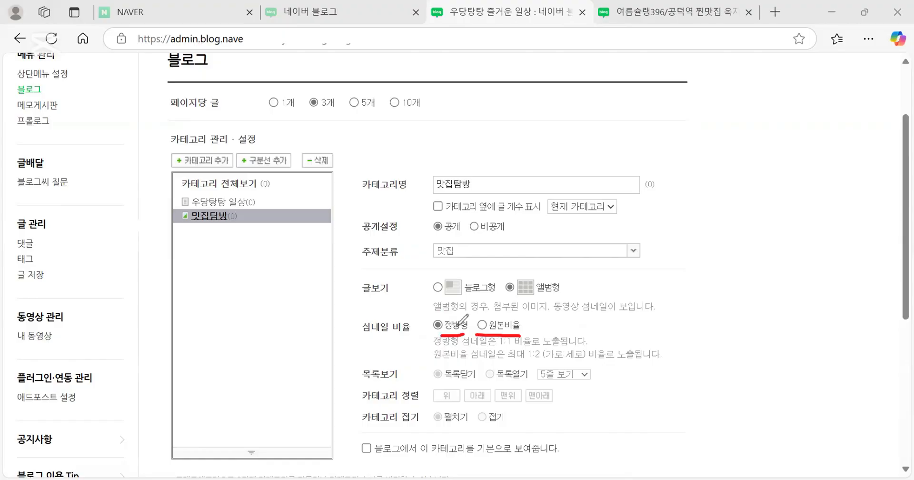
pyautogui.moveTo(424, 342); pyautogui.dragTo(426, 359)
pyautogui.moveTo(499, 352); pyautogui.dragTo(545, 351)
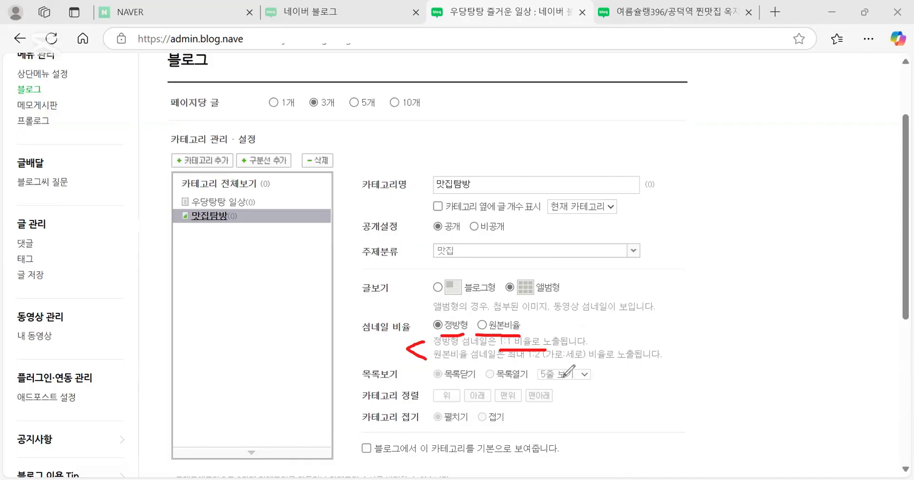
pyautogui.moveTo(476, 362); pyautogui.dragTo(499, 358)
pyautogui.moveTo(599, 358); pyautogui.dragTo(532, 358)
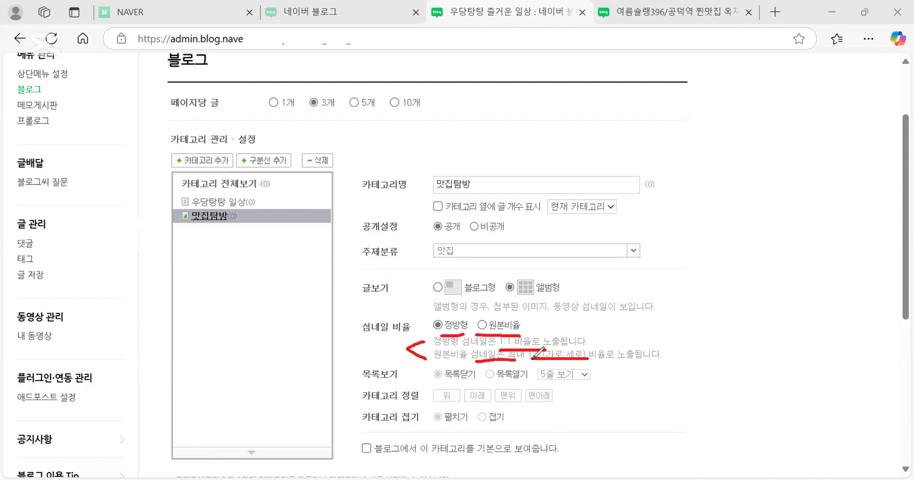
# - Switch to the example blog and examine the album-style thumbnails in its 여름이의 국내여행 and 여름슐랭 categories
pyautogui.click(680, 2)
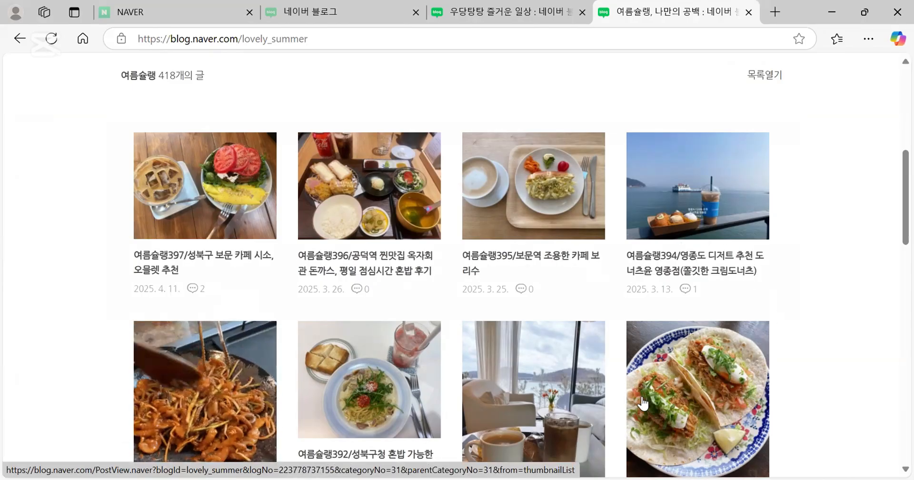
pyautogui.scroll(3, 642, 404)
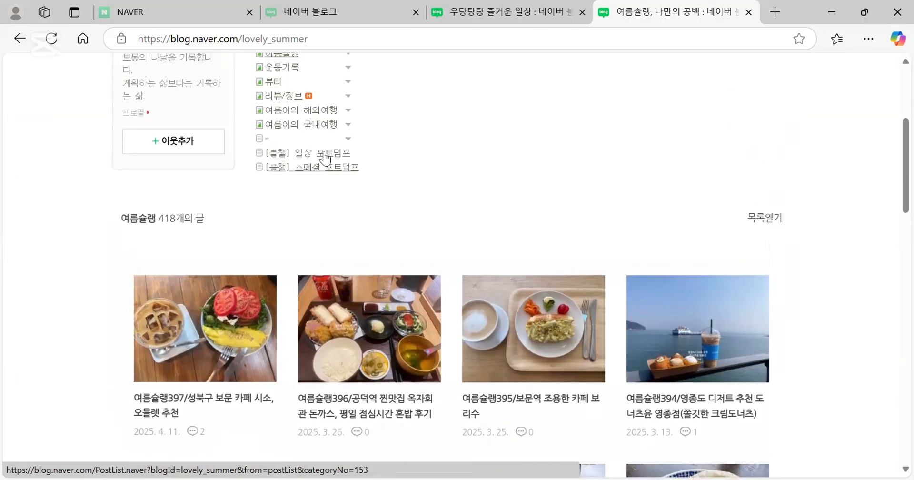
pyautogui.scroll(-6, 510, 341)
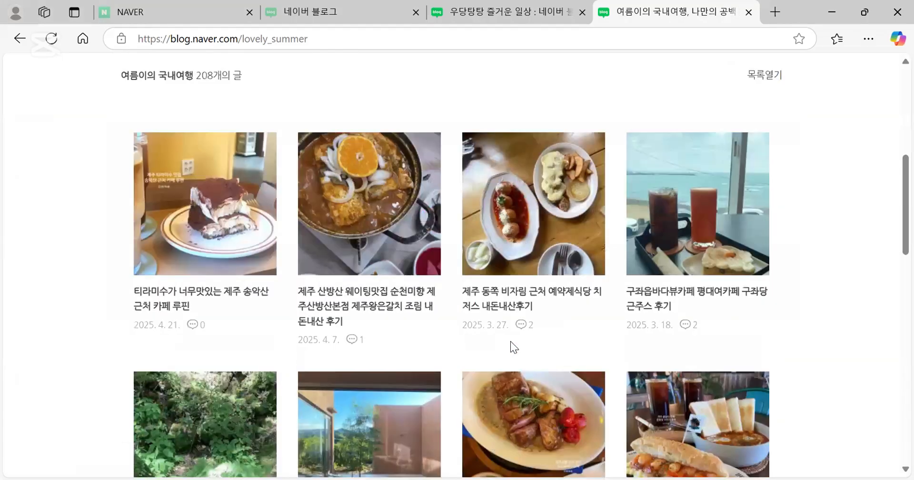
pyautogui.scroll(-5, 511, 348)
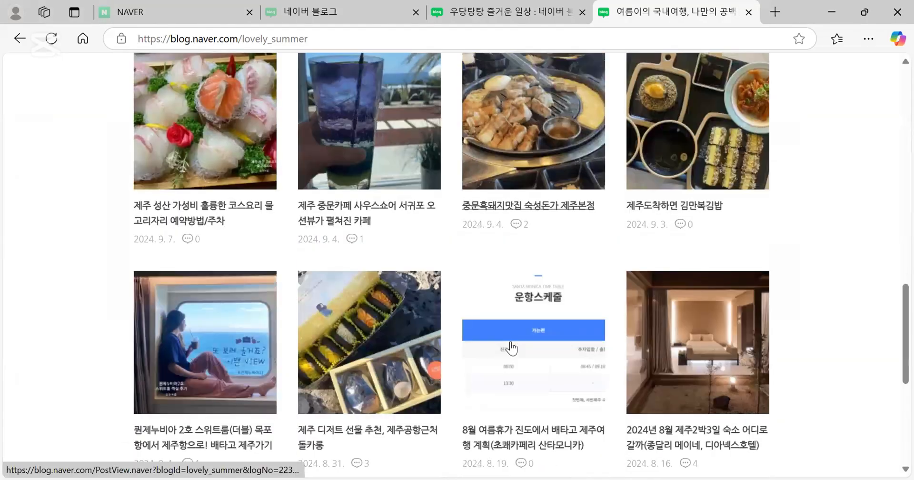
pyautogui.scroll(6, 511, 348)
pyautogui.scroll(3, 512, 349)
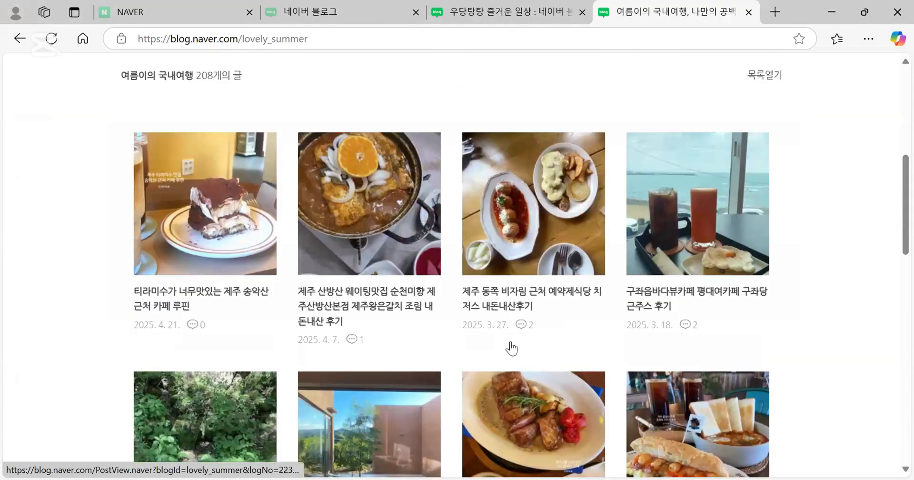
pyautogui.scroll(3, 511, 348)
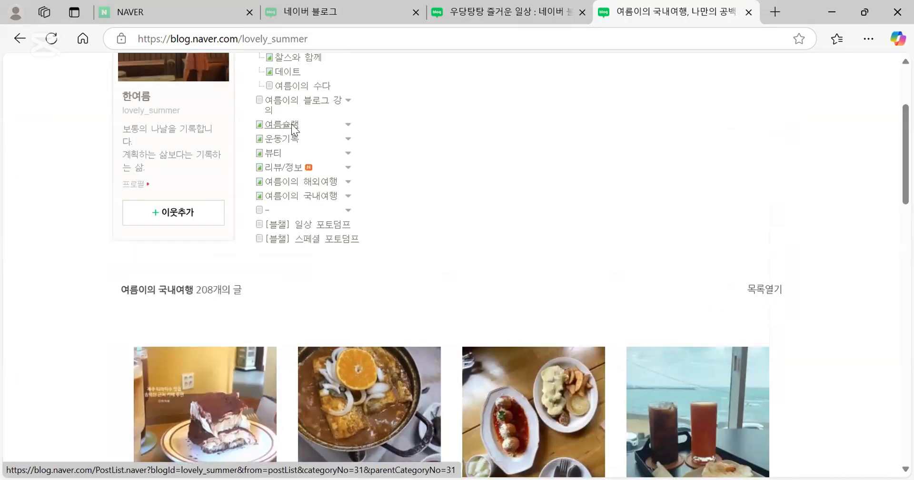
pyautogui.click(282, 125)
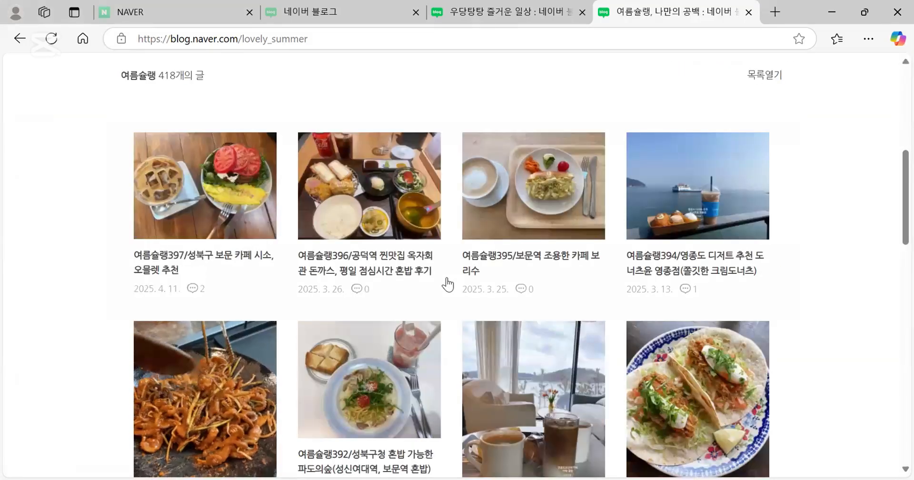
pyautogui.scroll(-1, 522, 195)
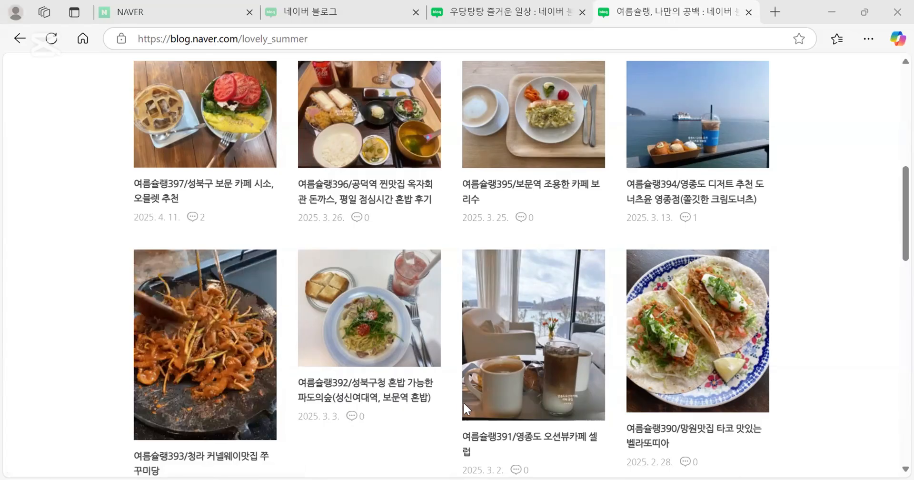
pyautogui.moveTo(430, 435); pyautogui.dragTo(451, 429)
pyautogui.moveTo(616, 438)
pyautogui.mouseDown()
pyautogui.moveTo(465, 285)
pyautogui.moveTo(562, 476)
pyautogui.mouseUp()
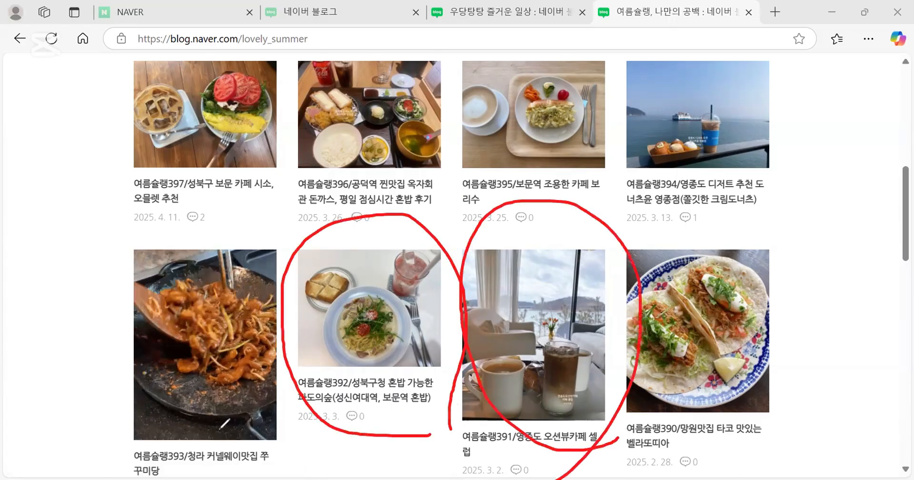
pyautogui.moveTo(279, 222)
pyautogui.mouseDown()
pyautogui.moveTo(160, 170)
pyautogui.moveTo(260, 223)
pyautogui.moveTo(242, 250)
pyautogui.mouseUp()
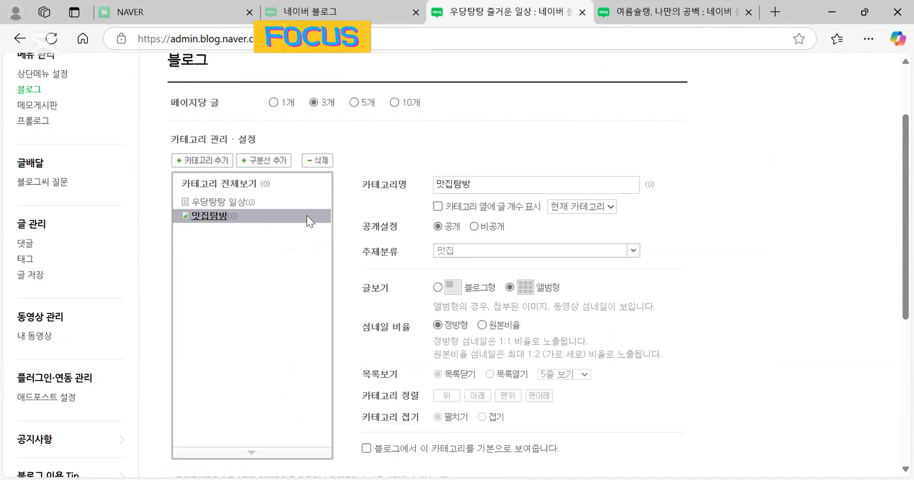
# - Set the 주제분류 of the 우당탕탕 일상 category to 일상·생각
pyautogui.click(217, 202)
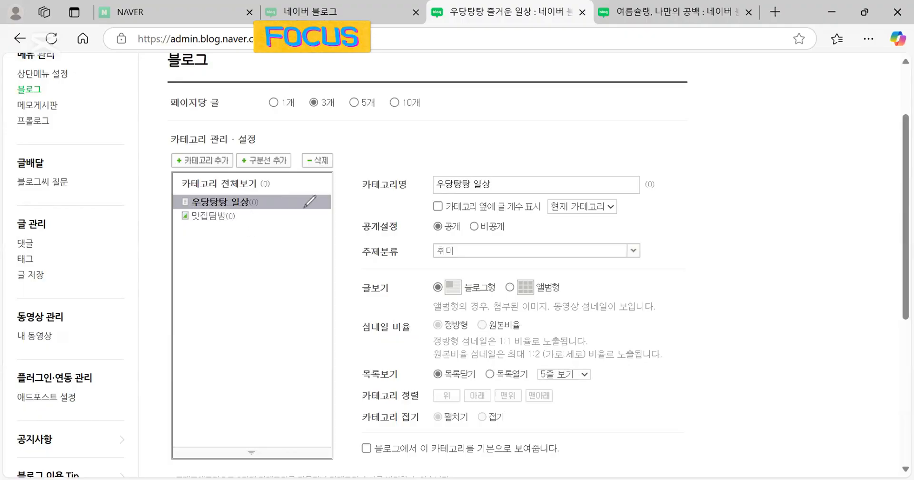
pyautogui.moveTo(302, 204)
pyautogui.mouseDown()
pyautogui.moveTo(411, 243)
pyautogui.moveTo(421, 249)
pyautogui.moveTo(412, 264)
pyautogui.mouseUp()
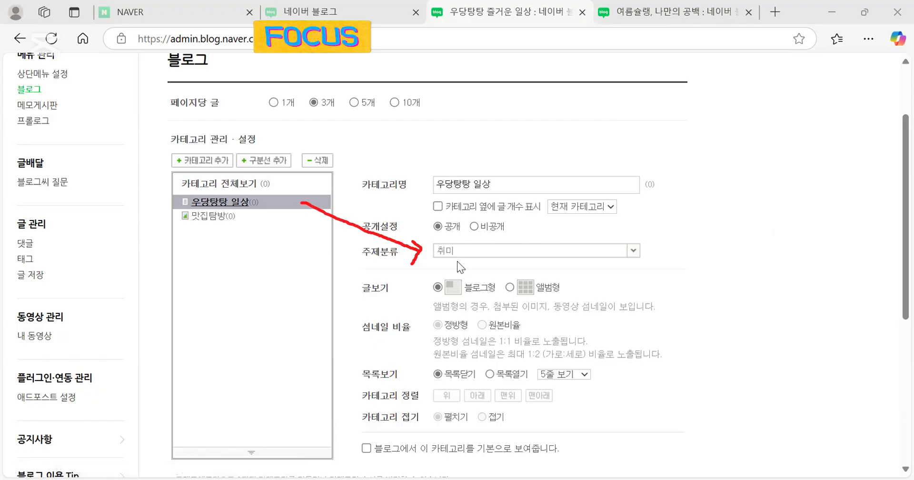
pyautogui.click(633, 253)
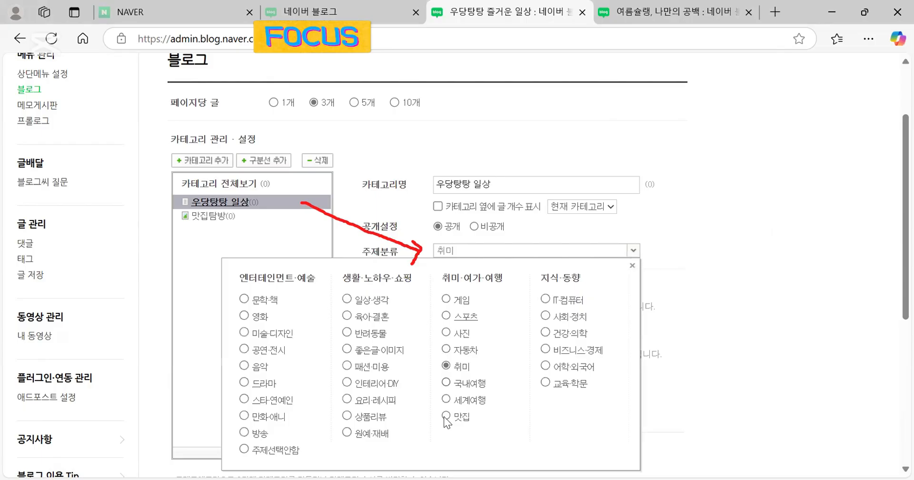
pyautogui.click(375, 301)
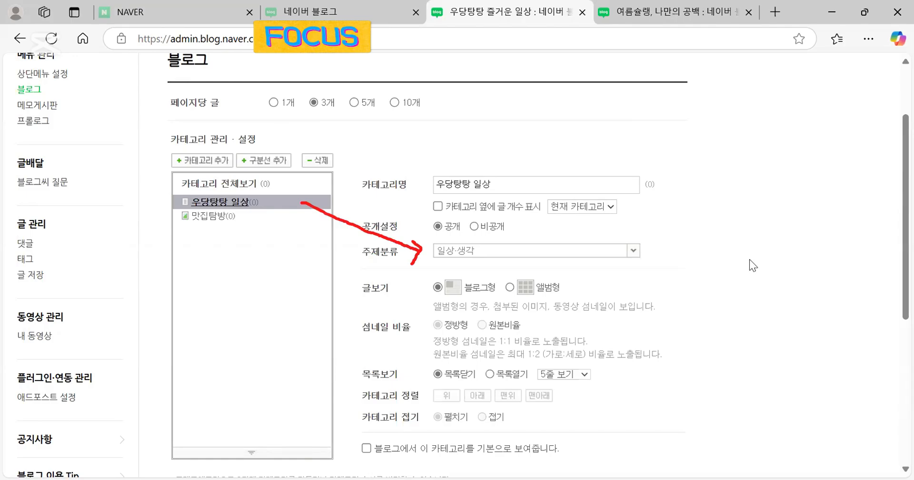
pyautogui.moveTo(436, 299); pyautogui.dragTo(497, 300)
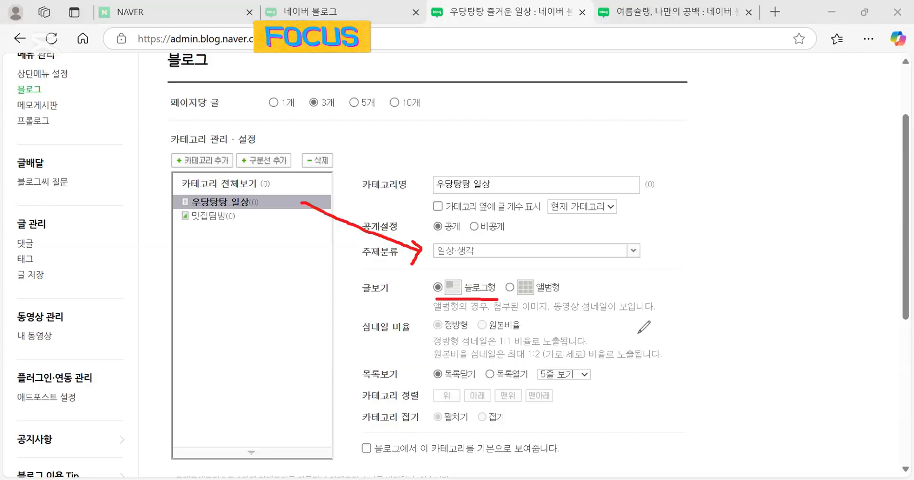
pyautogui.moveTo(336, 247)
pyautogui.mouseDown()
pyautogui.moveTo(332, 193)
pyautogui.moveTo(364, 160)
pyautogui.mouseUp()
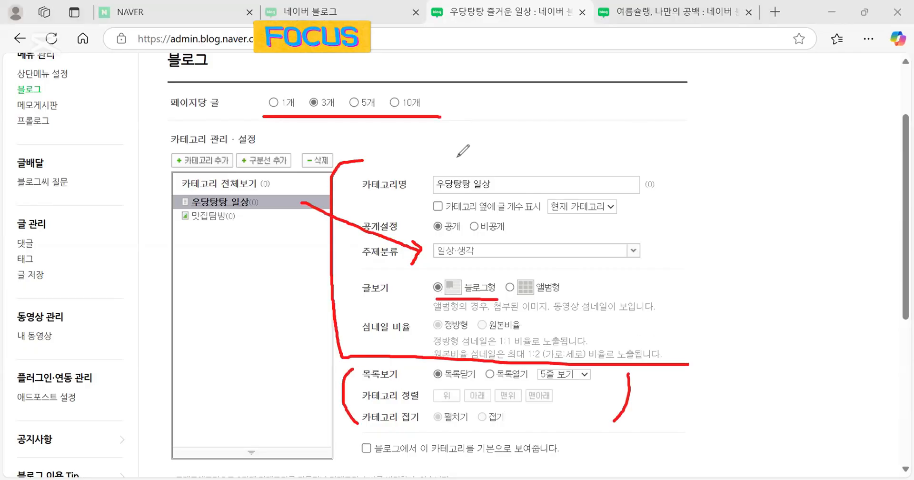
pyautogui.moveTo(457, 157)
pyautogui.mouseDown()
pyautogui.moveTo(666, 161)
pyautogui.moveTo(662, 371)
pyautogui.mouseUp()
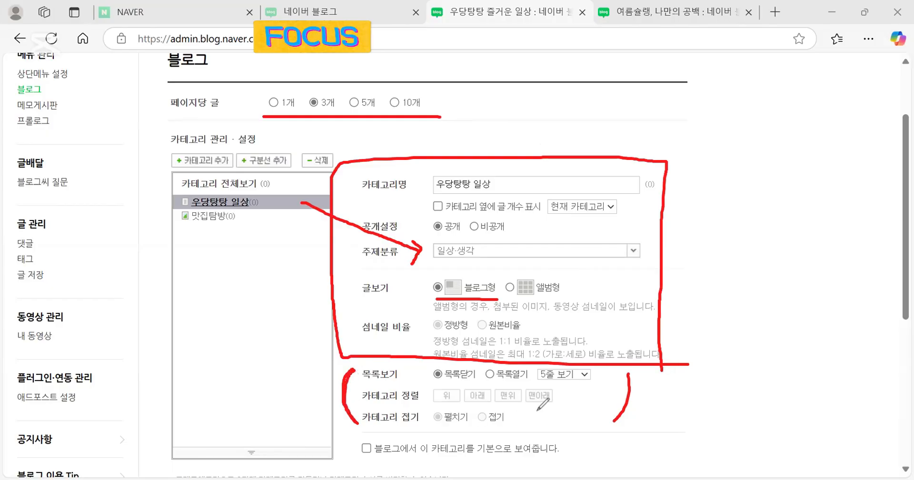
pyautogui.moveTo(621, 375)
pyautogui.mouseDown()
pyautogui.moveTo(627, 400)
pyautogui.moveTo(612, 427)
pyautogui.mouseUp()
pyautogui.moveTo(659, 146); pyautogui.dragTo(667, 277)
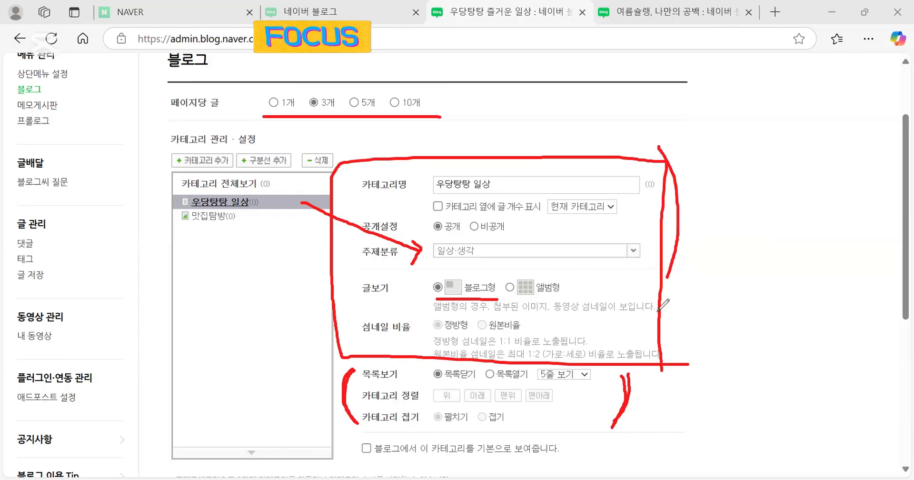
pyautogui.moveTo(658, 309); pyautogui.dragTo(635, 362)
pyautogui.moveTo(339, 167); pyautogui.dragTo(355, 350)
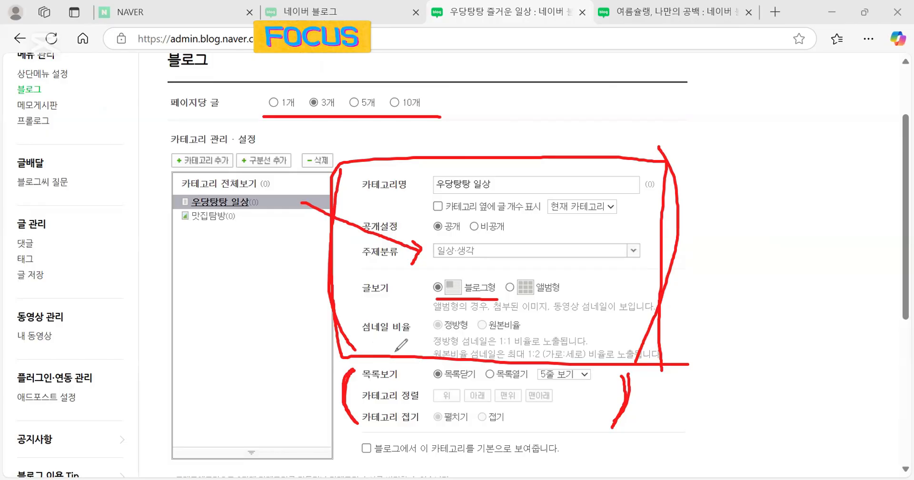
pyautogui.moveTo(567, 417)
pyautogui.mouseDown()
pyautogui.moveTo(495, 424)
pyautogui.moveTo(447, 371)
pyautogui.mouseUp()
pyautogui.moveTo(524, 376); pyautogui.dragTo(529, 450)
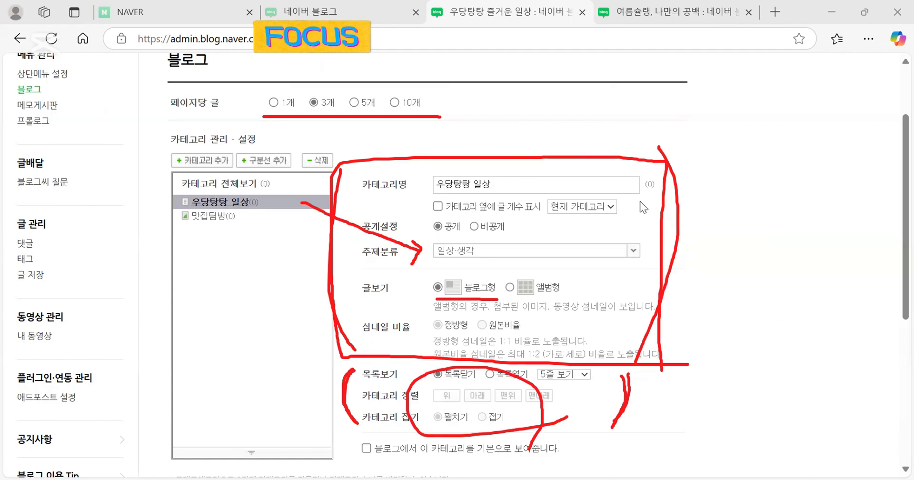
pyautogui.moveTo(379, 281)
pyautogui.mouseDown()
pyautogui.moveTo(350, 224)
pyautogui.moveTo(335, 327)
pyautogui.moveTo(415, 277)
pyautogui.moveTo(359, 420)
pyautogui.moveTo(633, 396)
pyautogui.mouseUp()
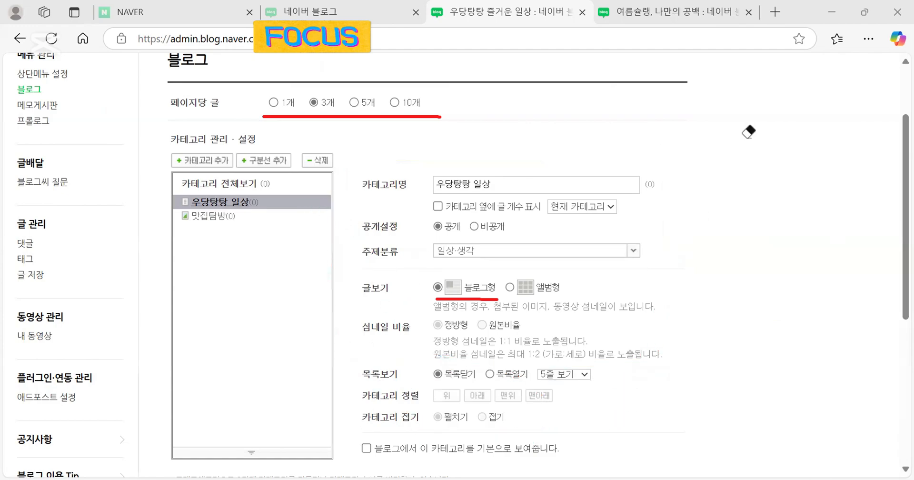
pyautogui.click(216, 203)
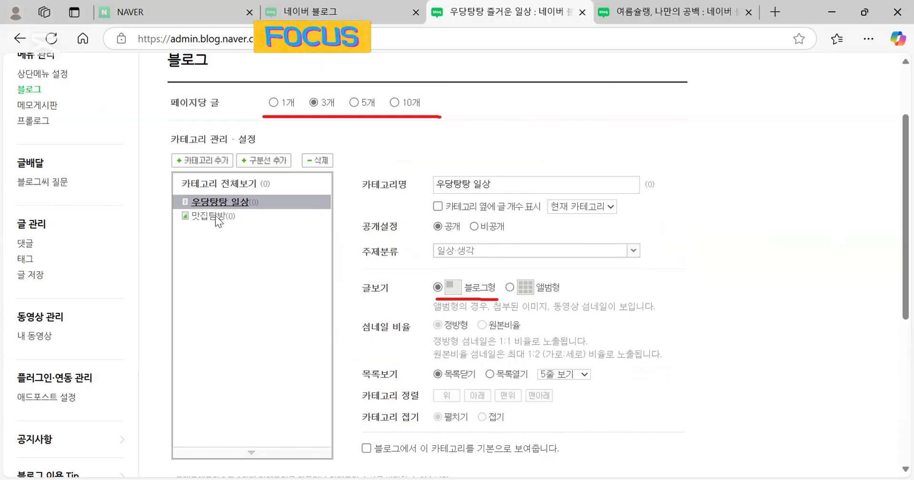
# - Add a subcategory named 밥집 under the 맛집탐방 category
pyautogui.click(215, 215)
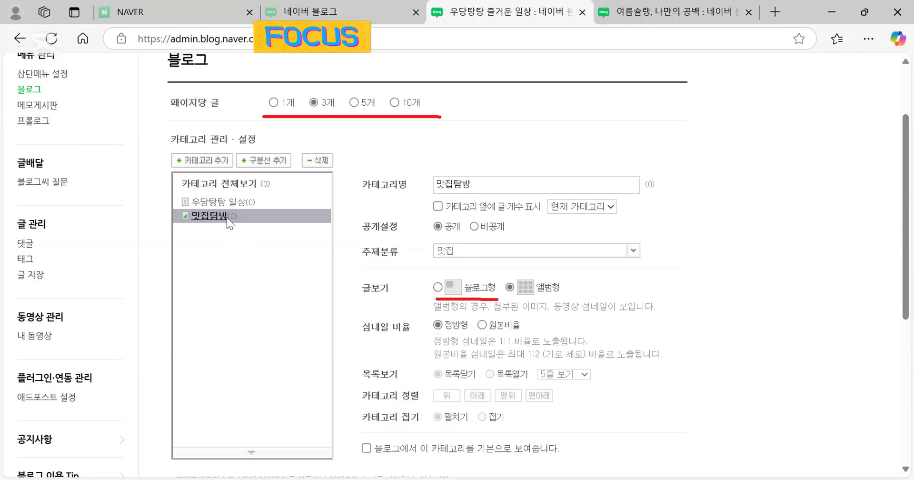
pyautogui.click(204, 161)
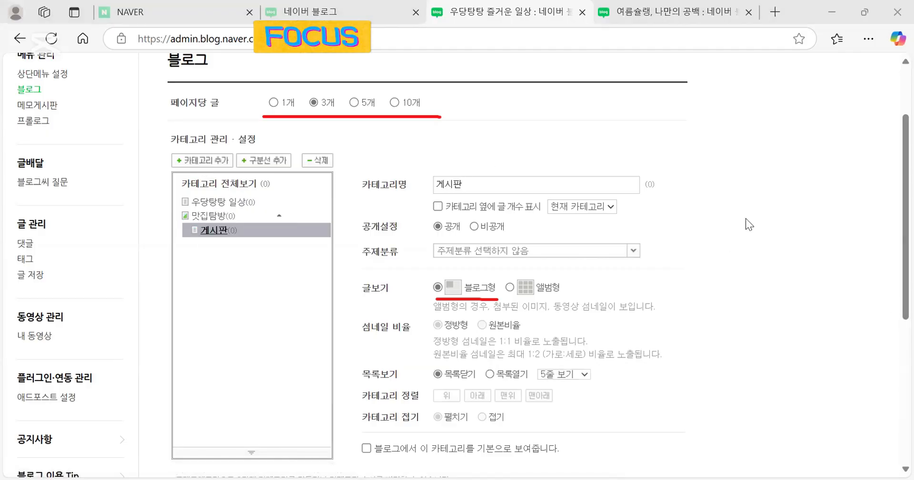
pyautogui.moveTo(179, 221); pyautogui.dragTo(238, 217)
pyautogui.moveTo(170, 232)
pyautogui.mouseDown()
pyautogui.moveTo(192, 231)
pyautogui.moveTo(179, 244)
pyautogui.mouseUp()
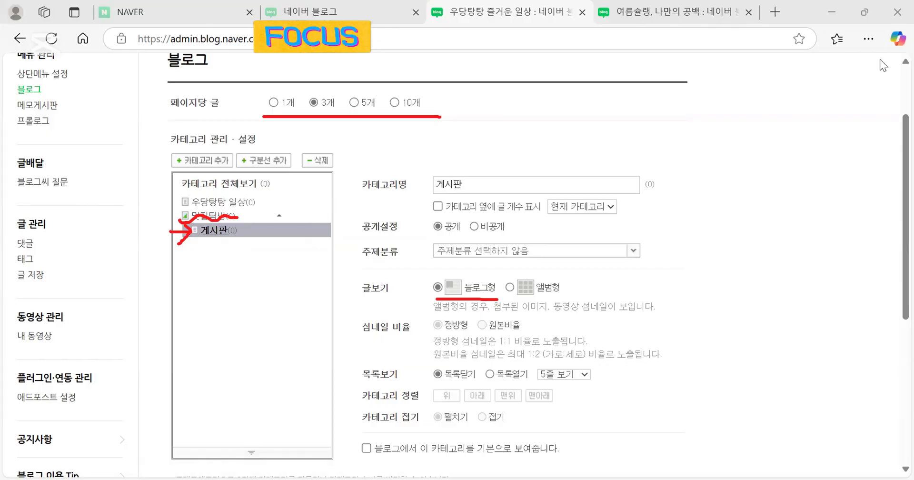
pyautogui.doubleClick(434, 190)
pyautogui.write('밥집')
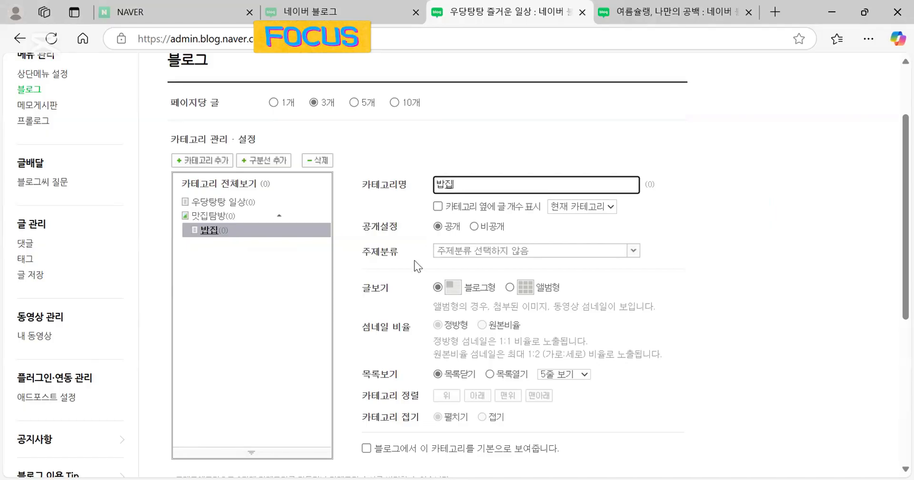
# - Set the 밥집 subcategory's 주제분류 to 맛집 and its 글보기 style to 앨범형
pyautogui.click(474, 256)
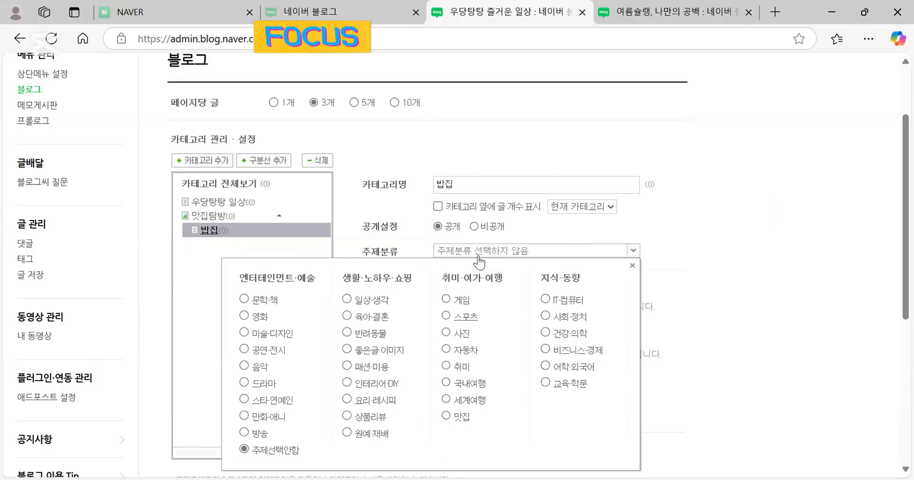
pyautogui.click(458, 421)
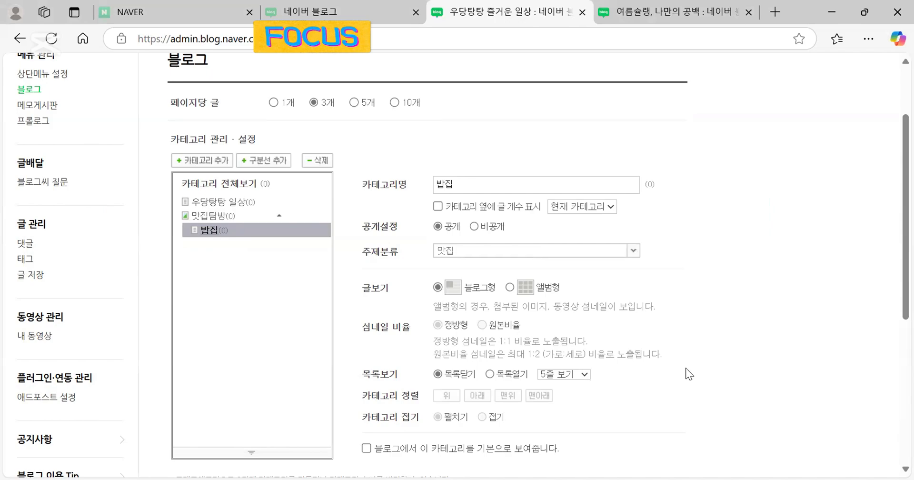
pyautogui.click(509, 287)
# - Try to add a further category level beneath the 밥집 subcategory
pyautogui.click(210, 166)
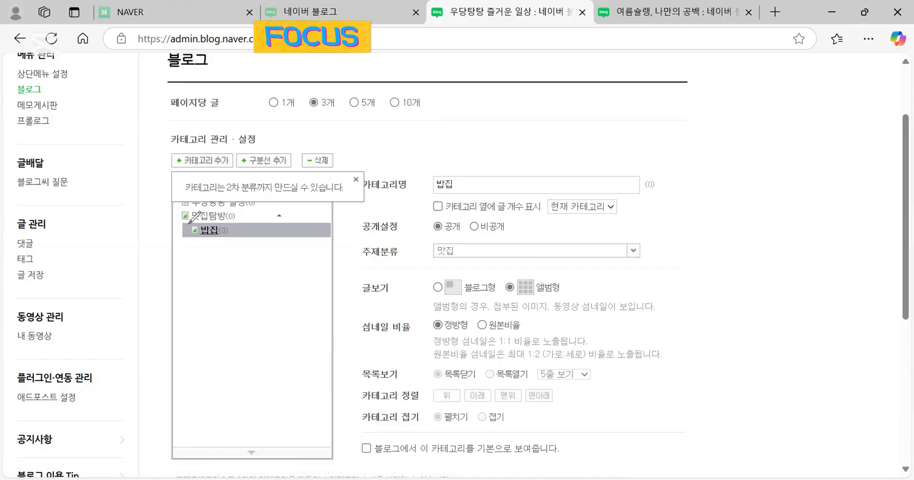
pyautogui.moveTo(188, 222)
pyautogui.mouseDown()
pyautogui.moveTo(245, 212)
pyautogui.moveTo(256, 223)
pyautogui.moveTo(245, 229)
pyautogui.mouseUp()
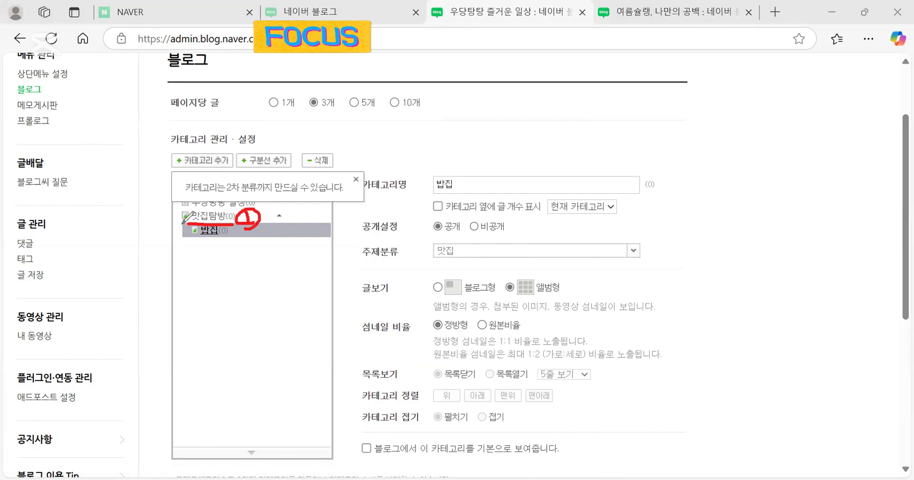
pyautogui.moveTo(182, 224)
pyautogui.mouseDown()
pyautogui.moveTo(188, 237)
pyautogui.moveTo(243, 238)
pyautogui.mouseUp()
pyautogui.moveTo(254, 218); pyautogui.dragTo(180, 228)
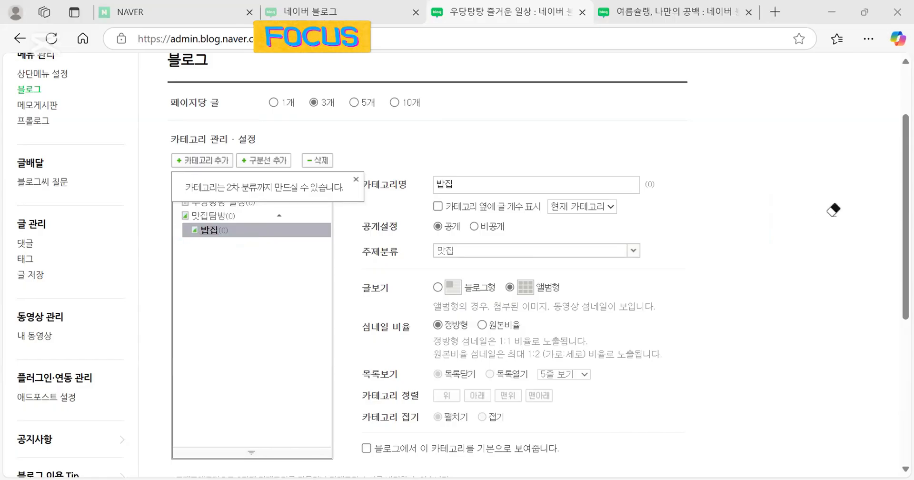
# - Add a second subcategory named 디저트 under the 맛집탐방 category
pyautogui.click(228, 217)
pyautogui.click(355, 179)
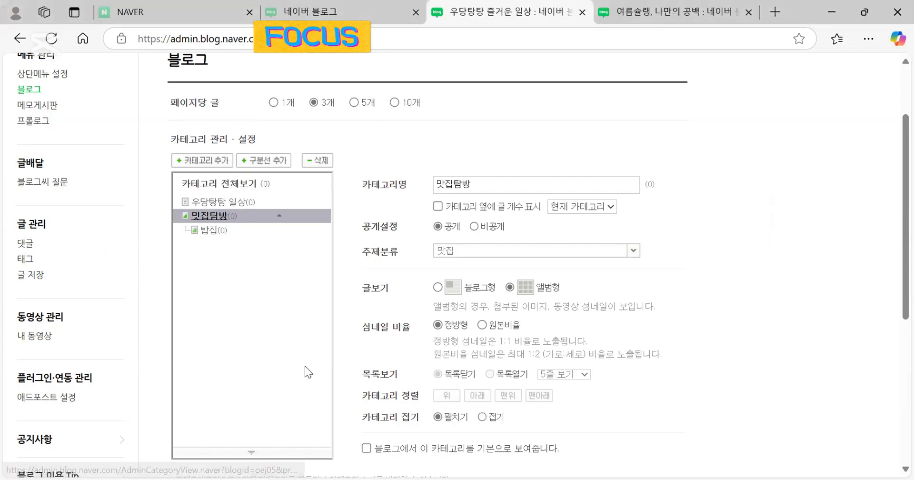
pyautogui.click(206, 160)
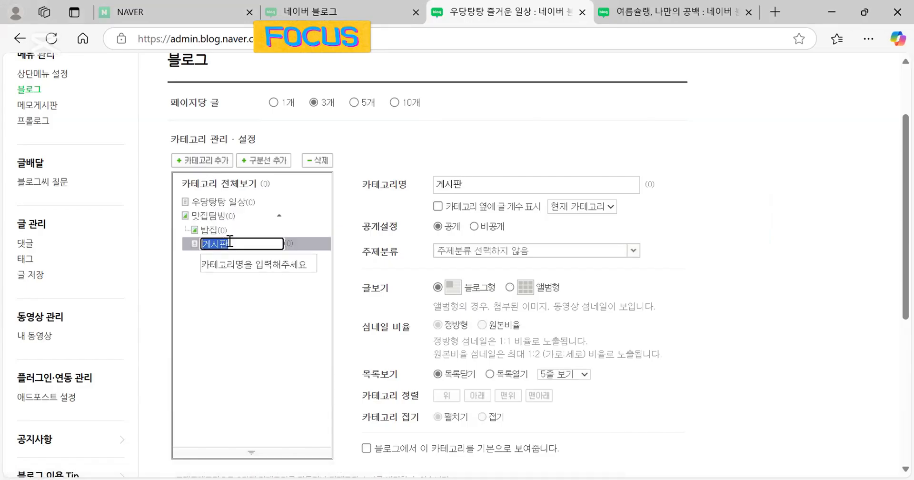
pyautogui.click(488, 185)
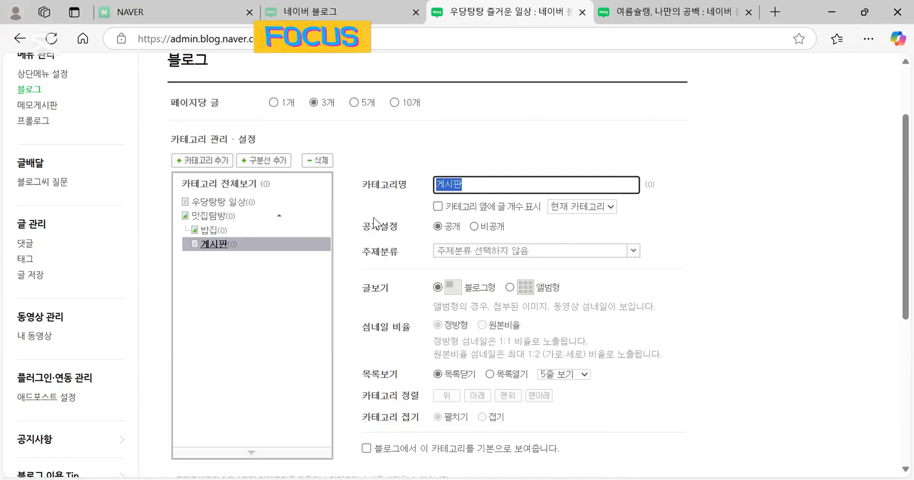
pyautogui.write('디저트')
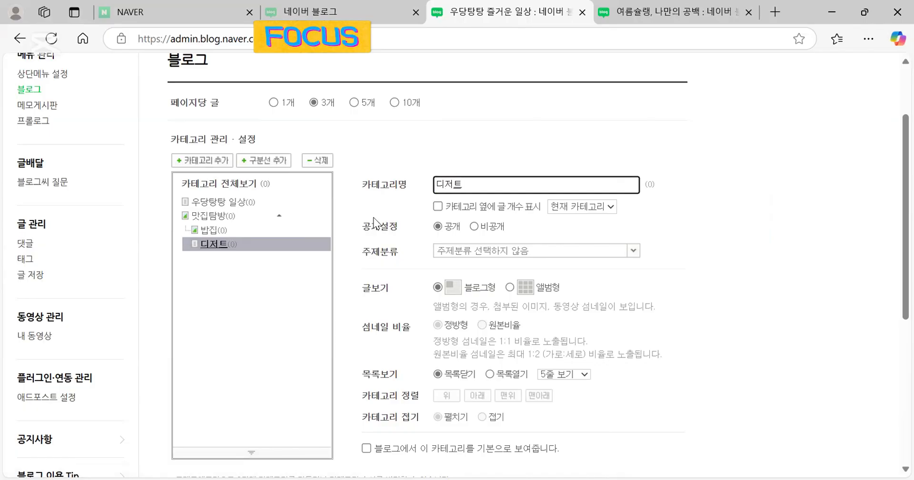
# - Set the 디저트 subcategory's 주제분류 to 맛집 and its 글보기 style to 앨범형
pyautogui.click(596, 257)
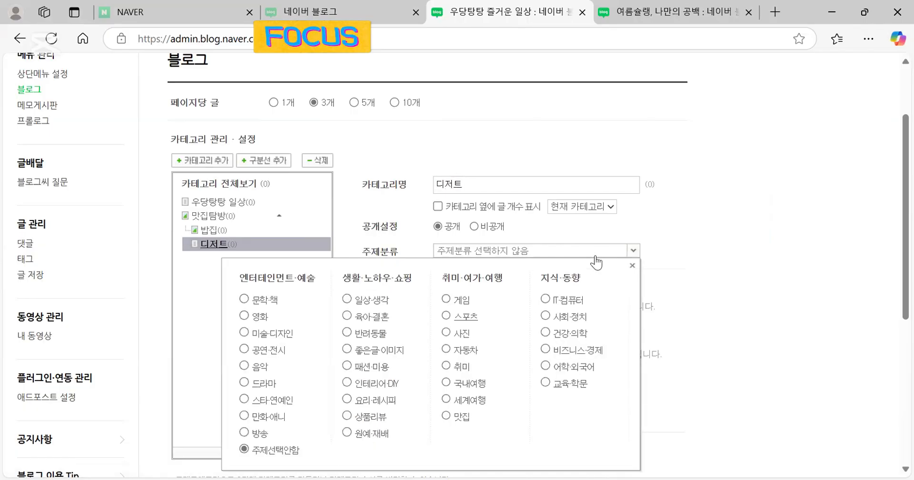
pyautogui.click(460, 417)
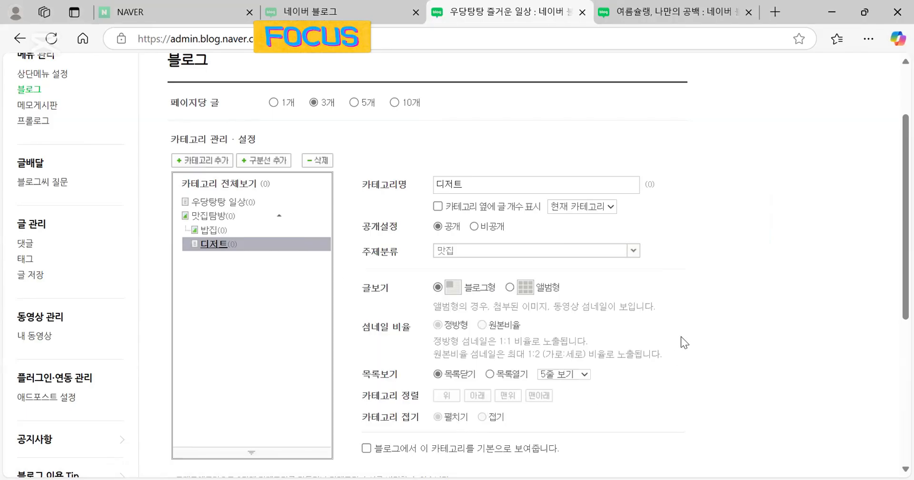
pyautogui.click(510, 287)
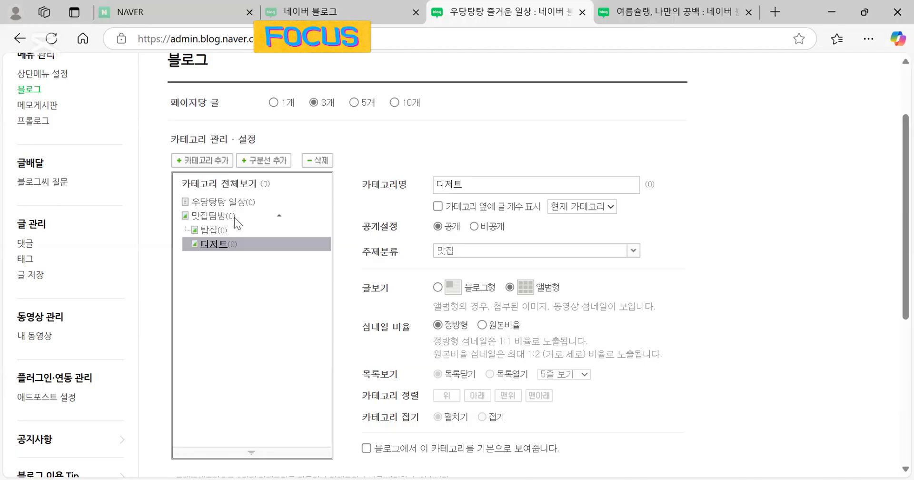
# - Add a third subcategory named 오마카세 under the 맛집탐방 category
pyautogui.click(209, 217)
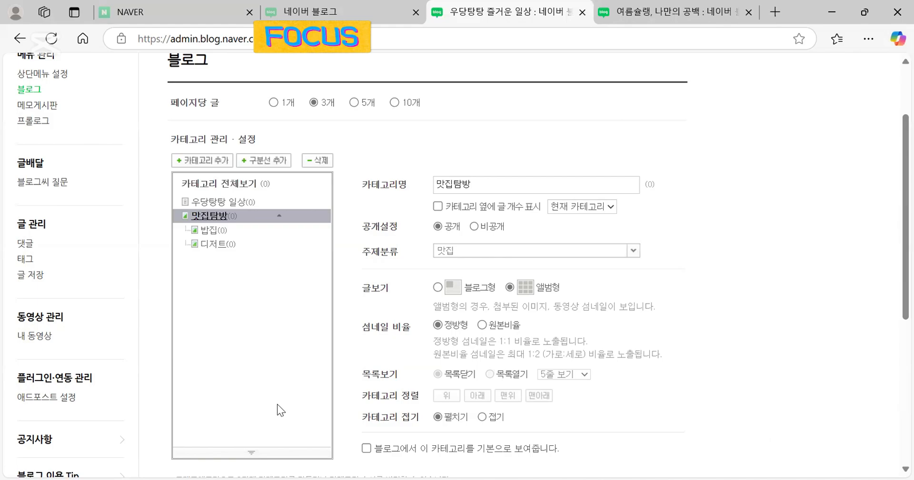
pyautogui.click(203, 164)
pyautogui.click(437, 184)
pyautogui.doubleClick(438, 183)
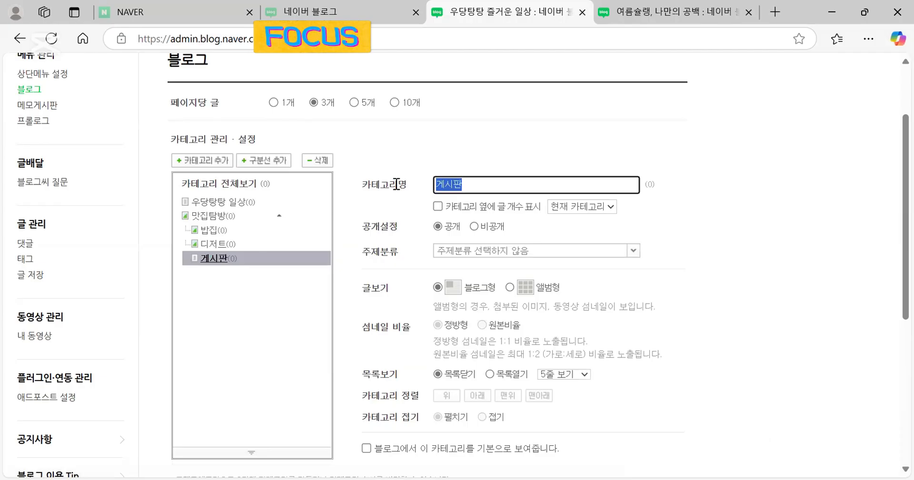
pyautogui.write('오마카세')
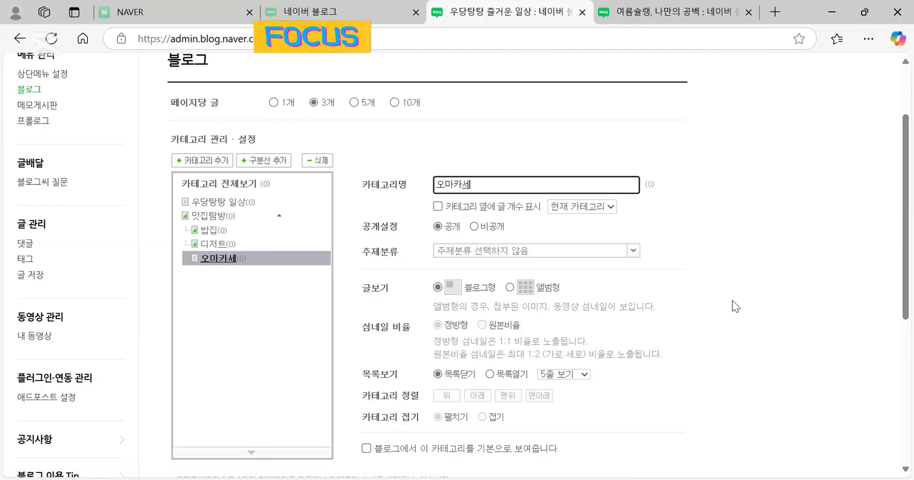
# - Set the 오마카세 subcategory's 주제분류 to 맛집 and its 글보기 style to 앨범형
pyautogui.click(602, 250)
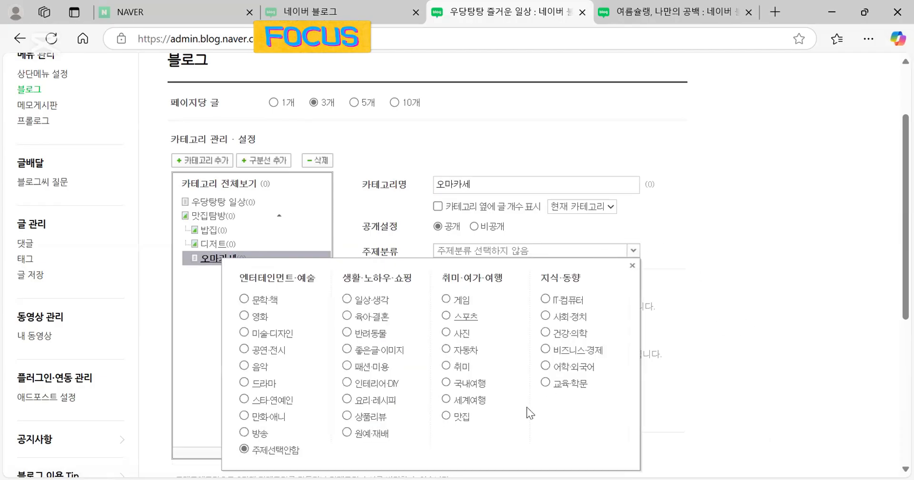
pyautogui.click(447, 416)
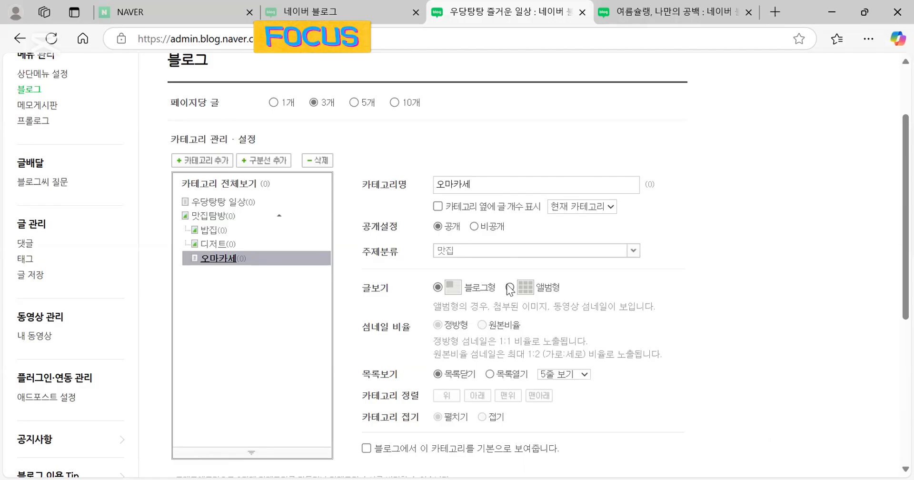
pyautogui.click(510, 288)
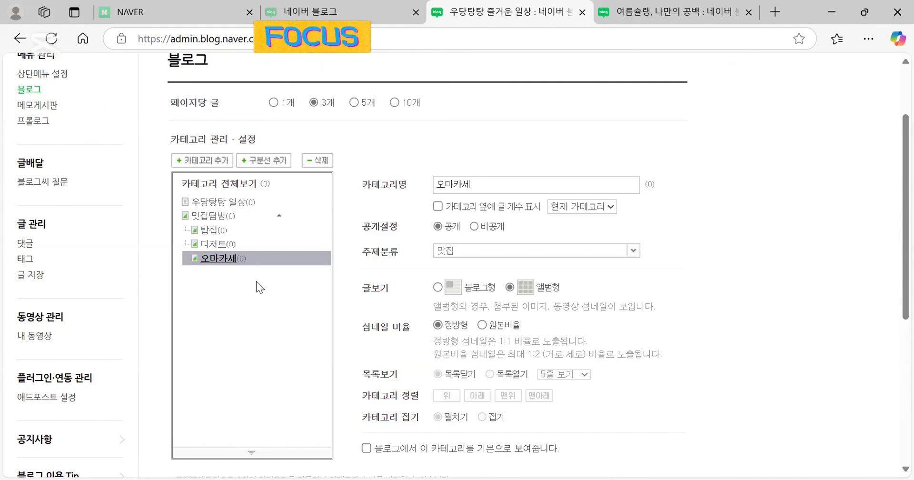
# - Add a subcategory named 우당탕탕 스토리 under the 우당탕탕 일상 category
pyautogui.click(257, 203)
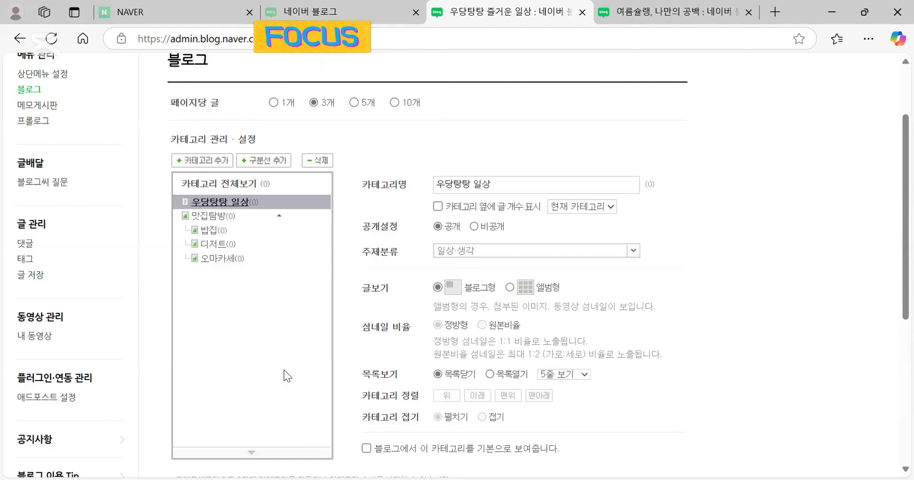
pyautogui.click(187, 160)
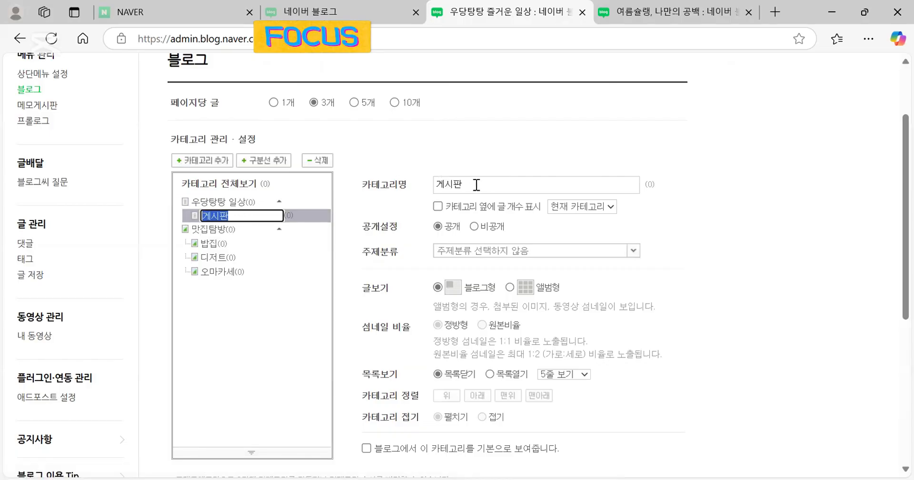
pyautogui.moveTo(475, 186); pyautogui.dragTo(425, 187)
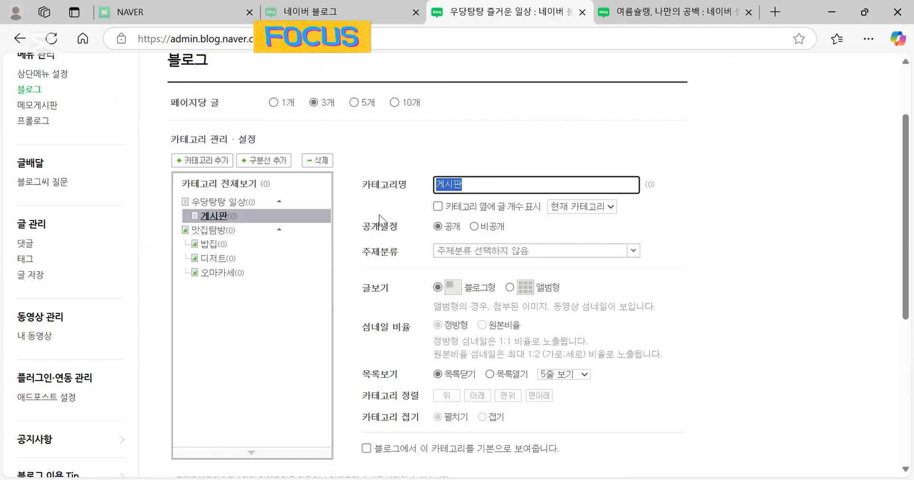
pyautogui.write('우당탱')
pyautogui.write('탕 스토리')
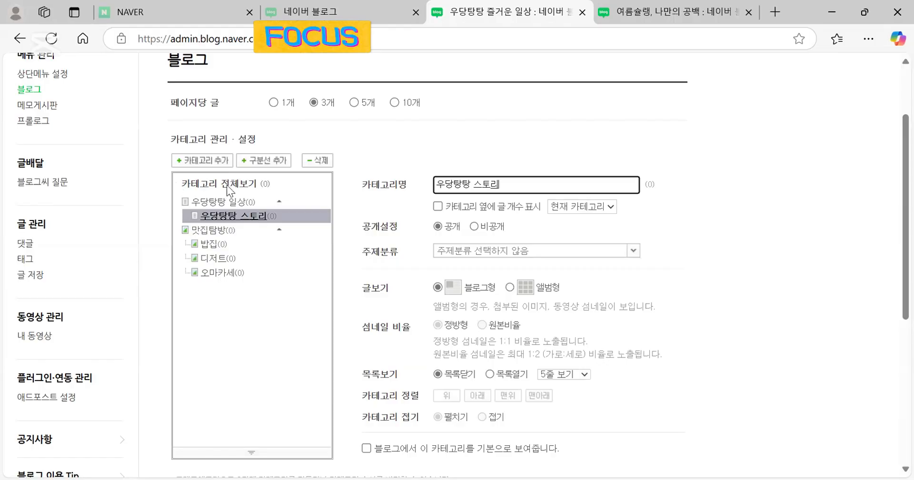
pyautogui.click(229, 201)
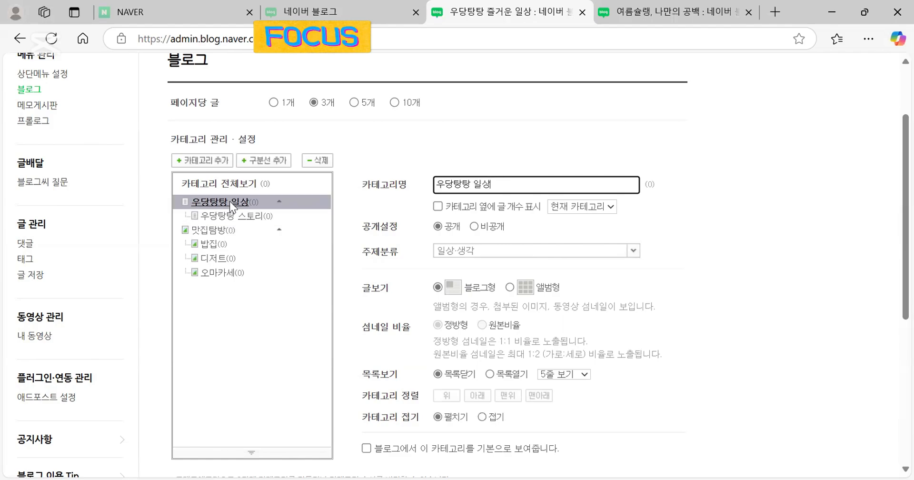
pyautogui.click(197, 230)
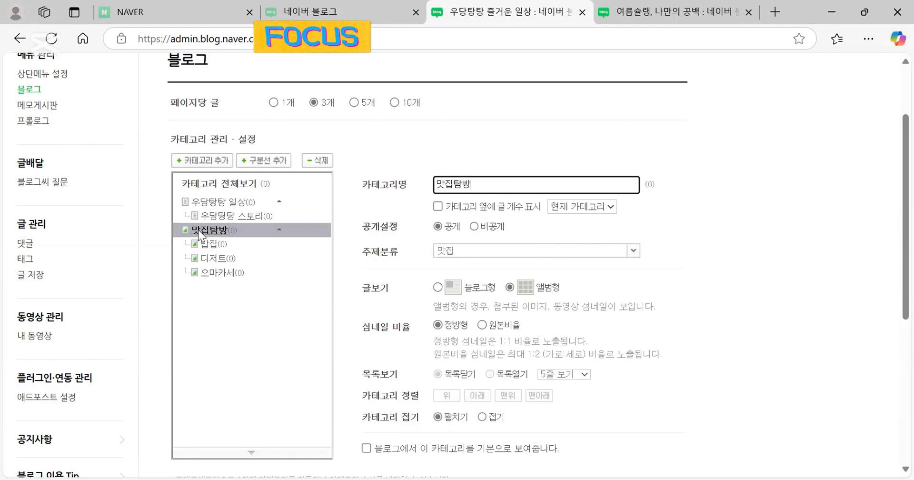
pyautogui.click(208, 203)
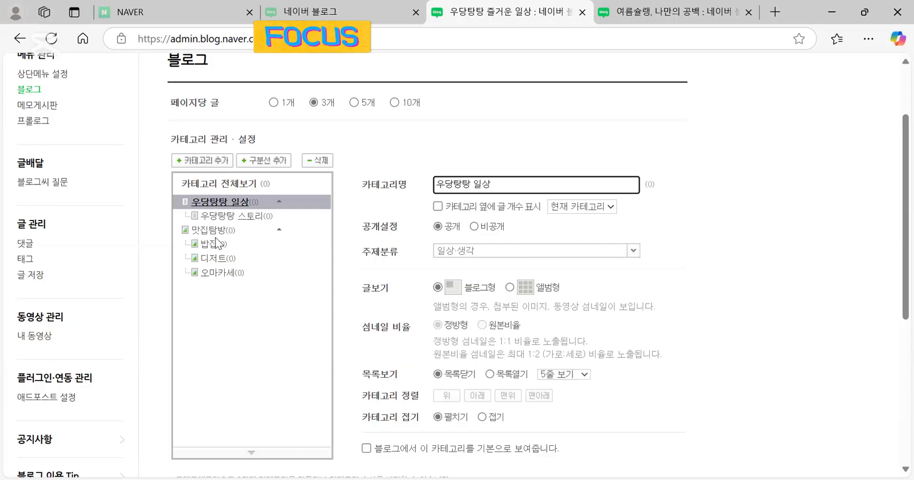
pyautogui.click(217, 231)
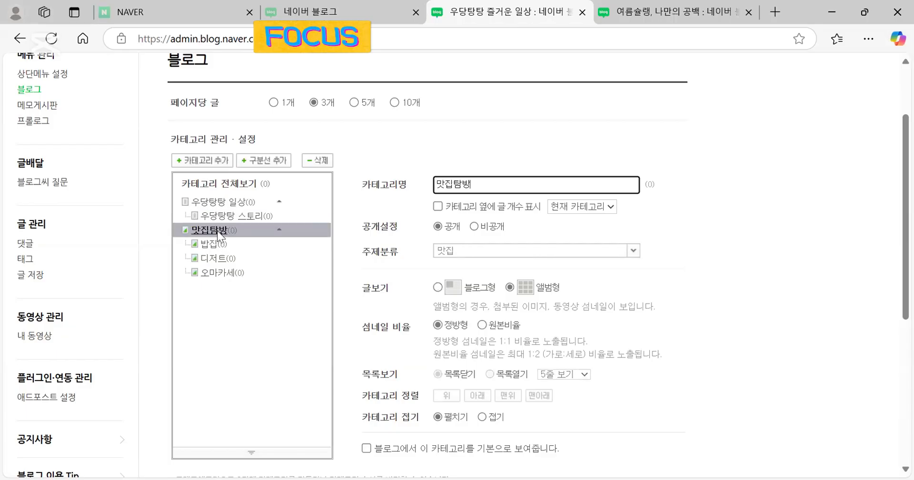
# - Add a new top-level category named 카페 to the blog's category list
pyautogui.click(250, 183)
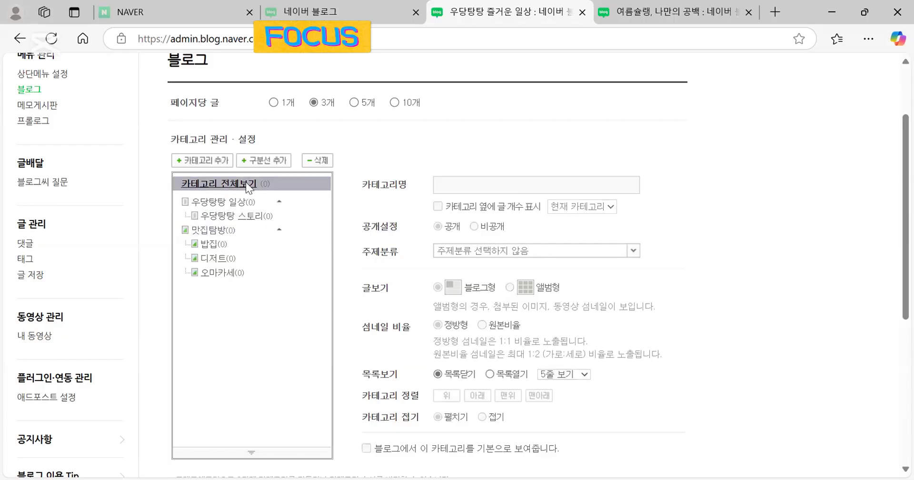
pyautogui.click(205, 162)
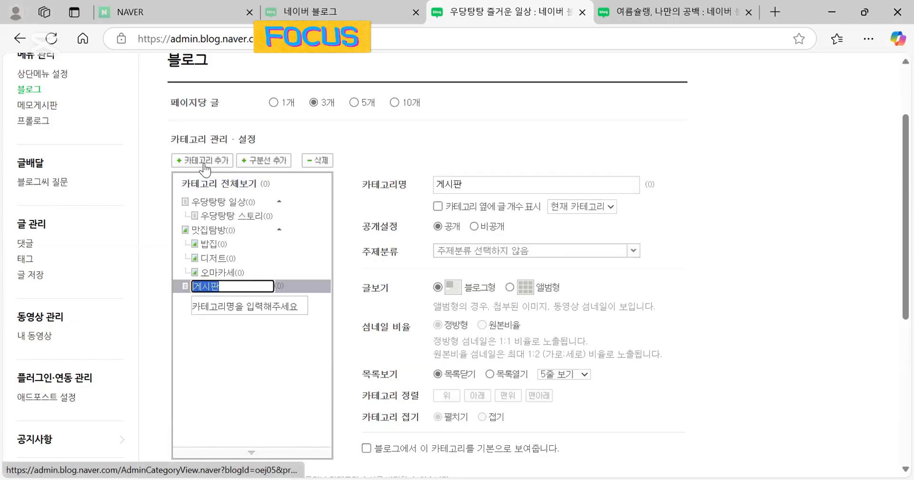
pyautogui.click(371, 184)
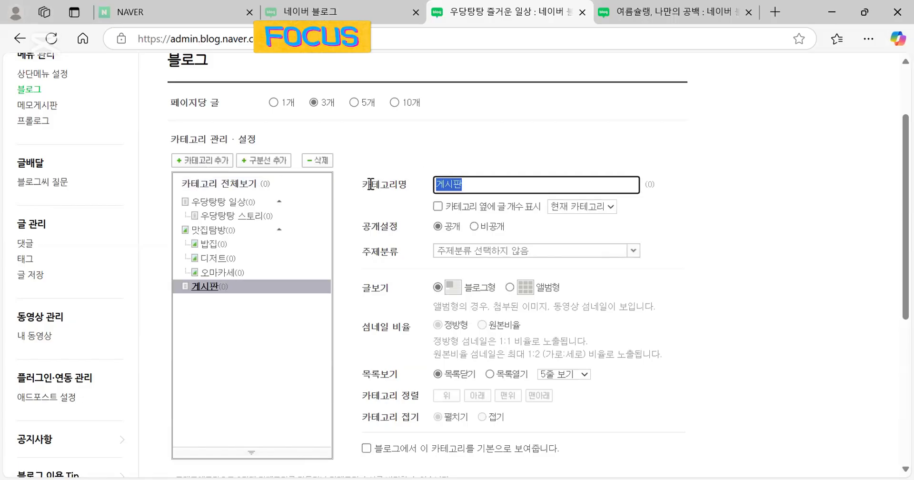
pyautogui.write('카페')
# - Set the 카페 category's 주제분류 to 맛집 and its 글보기 style to 앨범형
pyautogui.click(514, 254)
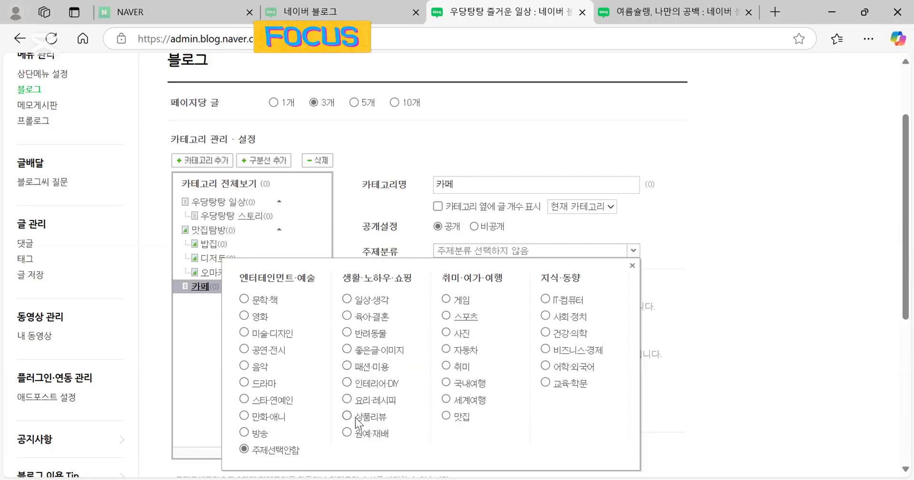
pyautogui.click(448, 417)
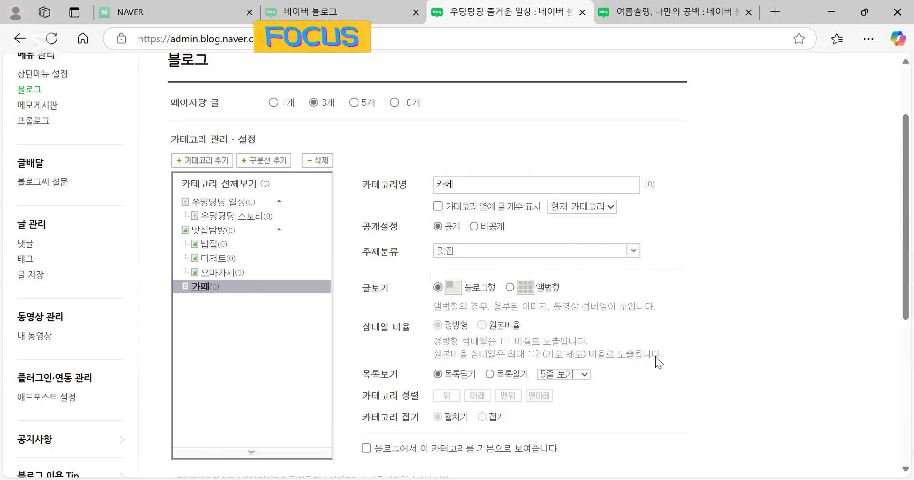
pyautogui.click(513, 285)
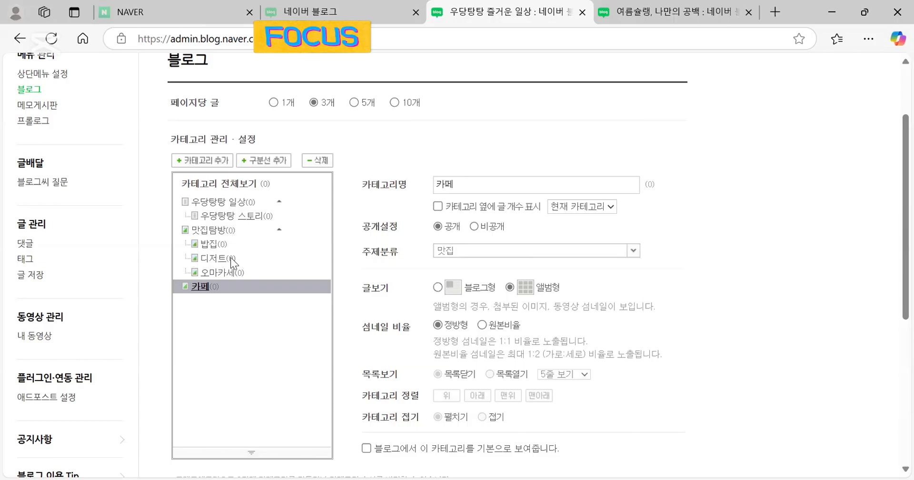
# - Move the 카페 category into the 맛집탐방 subcategories, between 밥집 and 디저트
pyautogui.click(241, 188)
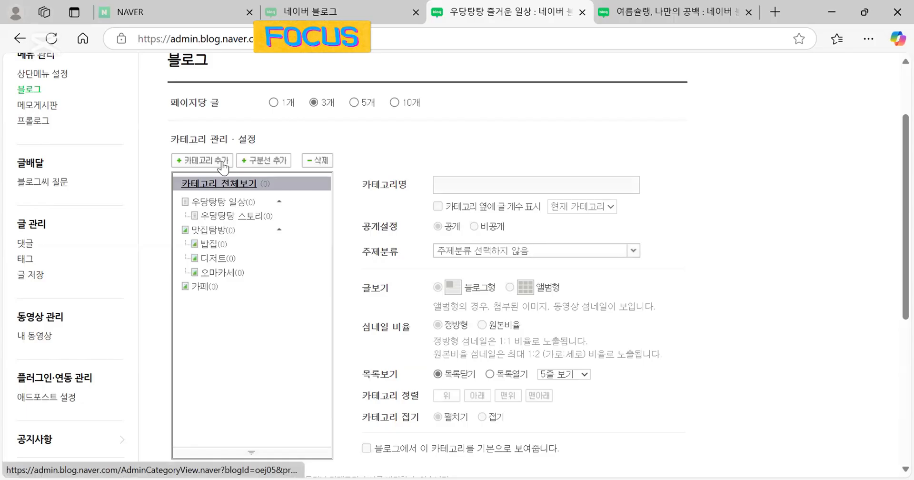
pyautogui.click(217, 286)
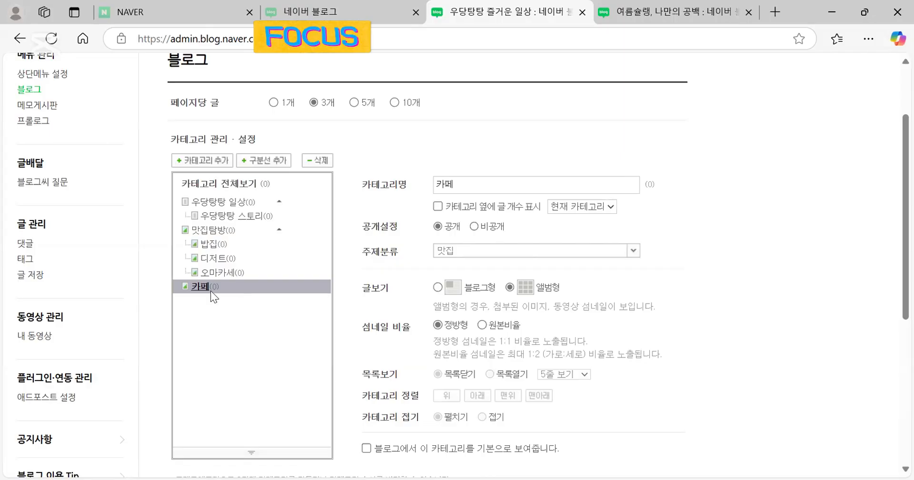
pyautogui.moveTo(218, 286); pyautogui.dragTo(228, 254)
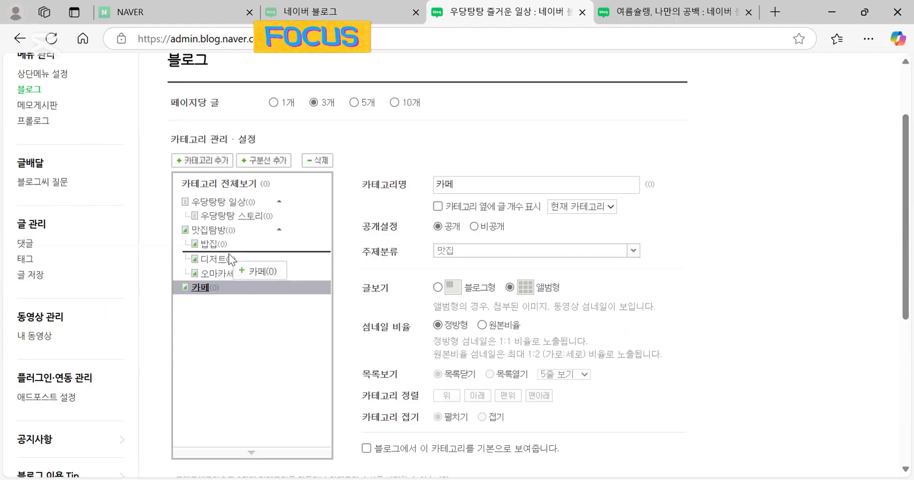
pyautogui.moveTo(228, 253); pyautogui.dragTo(229, 254)
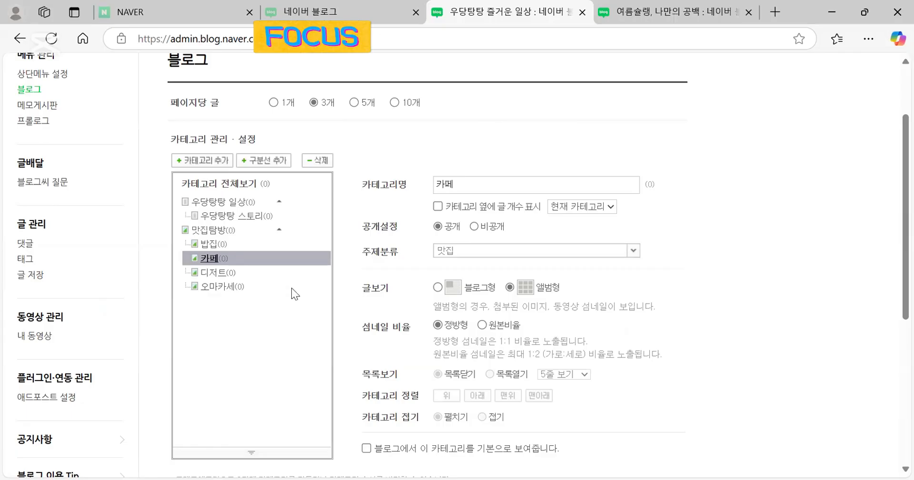
# - Move the 우당탕탕 스토리 subcategory under 맛집탐방, below 오마카세
pyautogui.click(204, 230)
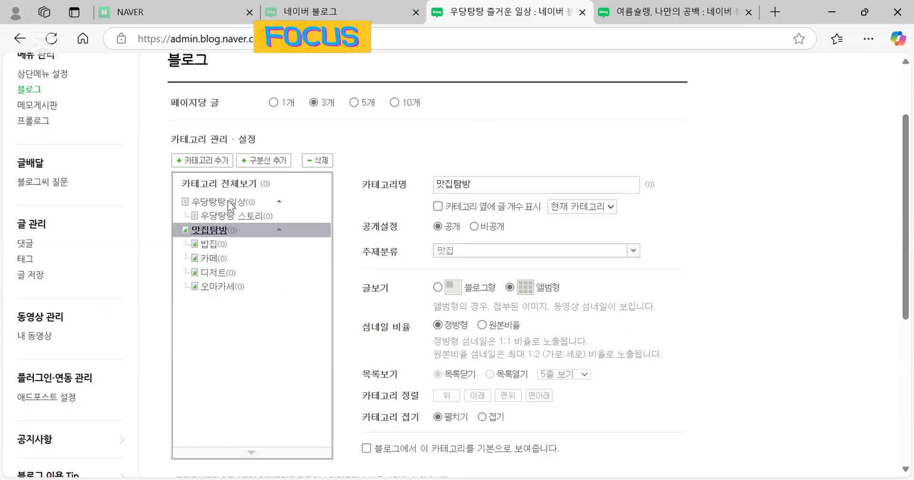
pyautogui.click(228, 201)
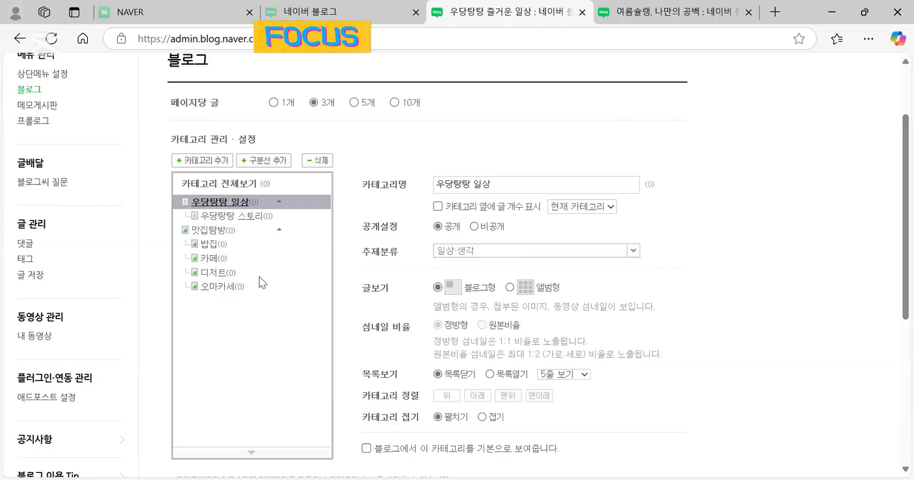
pyautogui.click(265, 218)
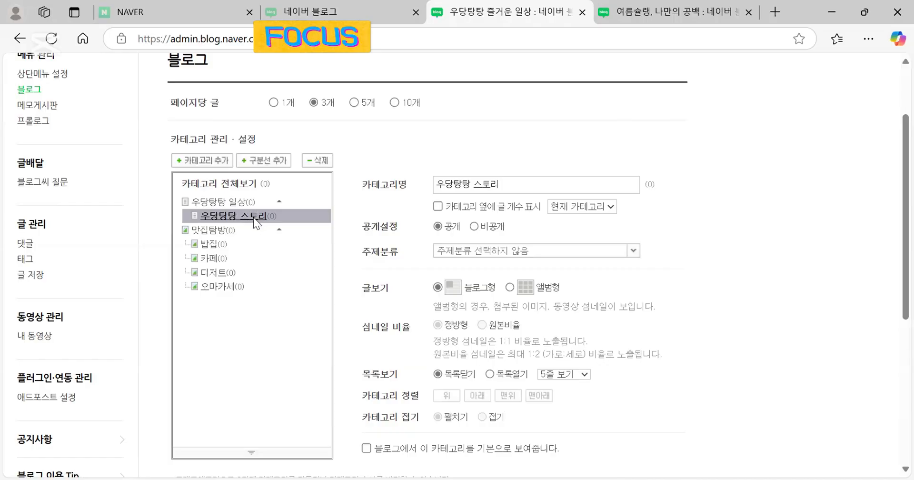
pyautogui.moveTo(253, 217); pyautogui.dragTo(244, 292)
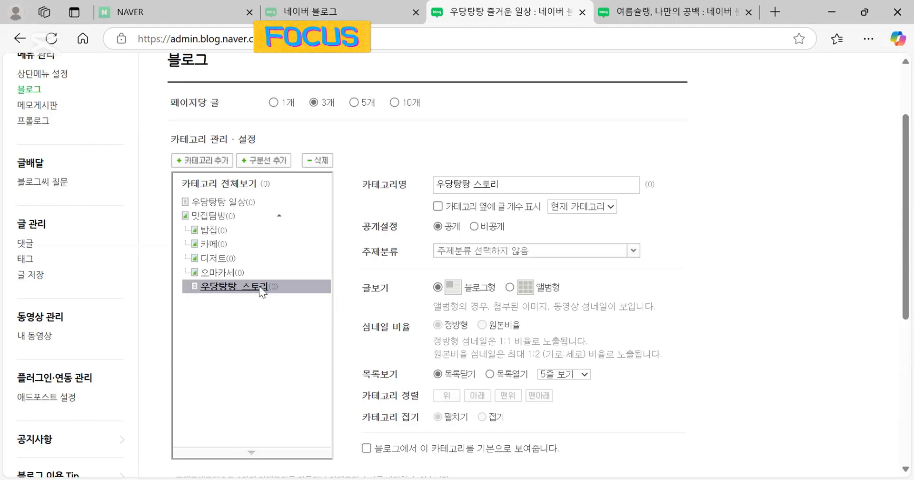
# - Move 우당탕탕 스토리 out to the top level, between 우당탕탕 일상 and 맛집탐방
pyautogui.moveTo(259, 286); pyautogui.dragTo(235, 208)
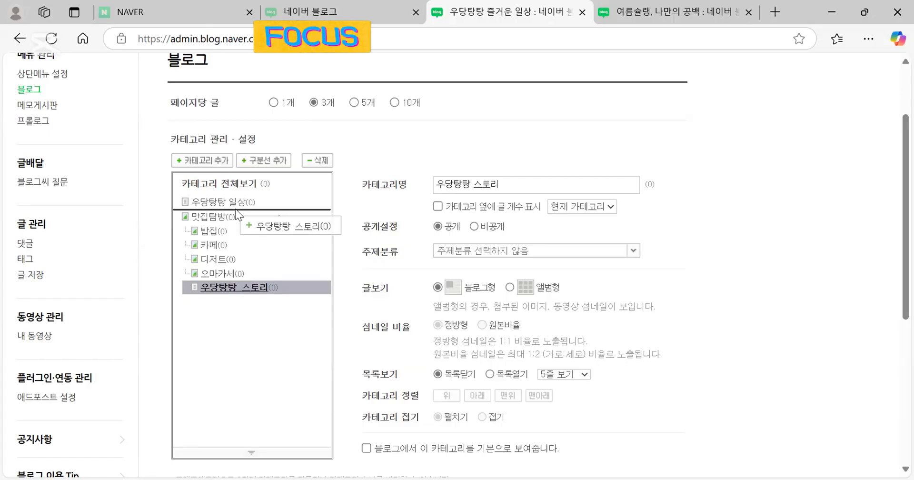
pyautogui.moveTo(235, 209); pyautogui.dragTo(237, 209)
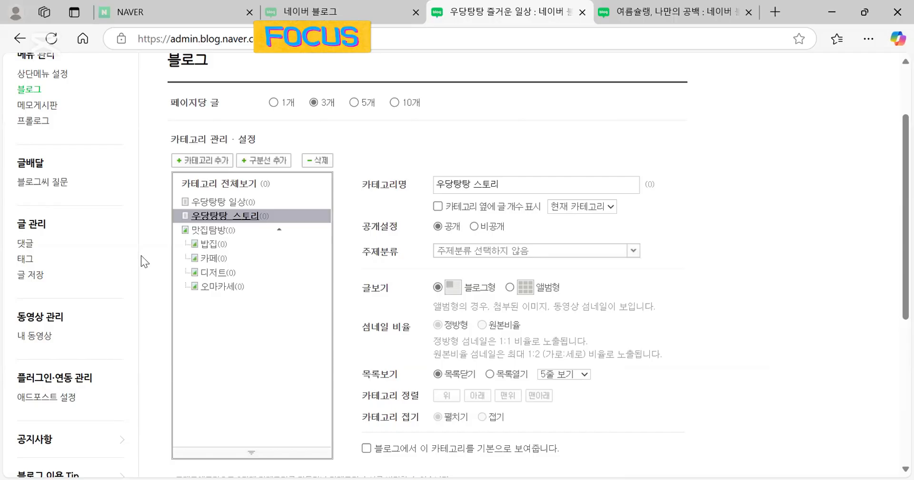
# - Save the category settings and close the confirmation message
pyautogui.scroll(-2, 336, 313)
pyautogui.scroll(3, 336, 313)
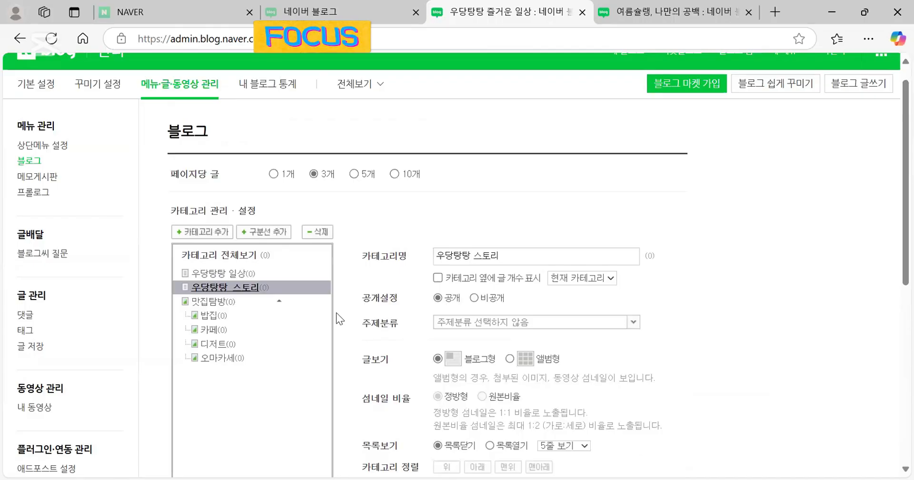
pyautogui.scroll(-3, 336, 312)
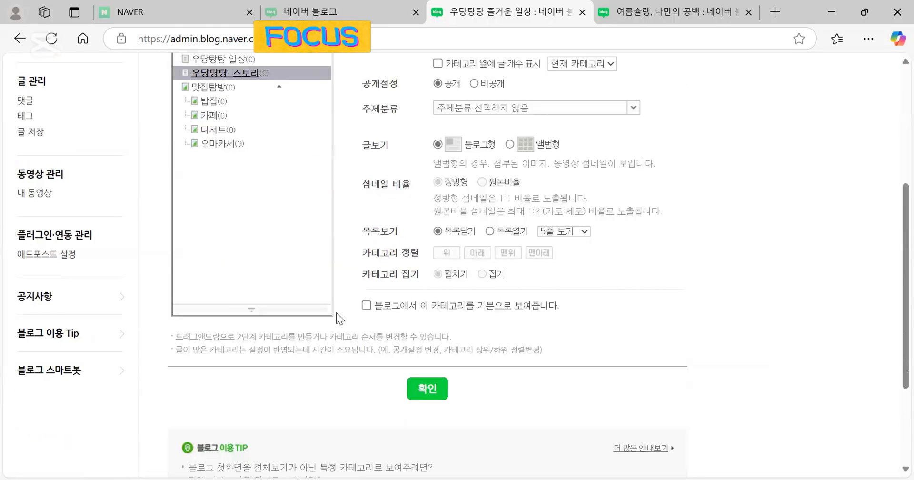
pyautogui.click(431, 395)
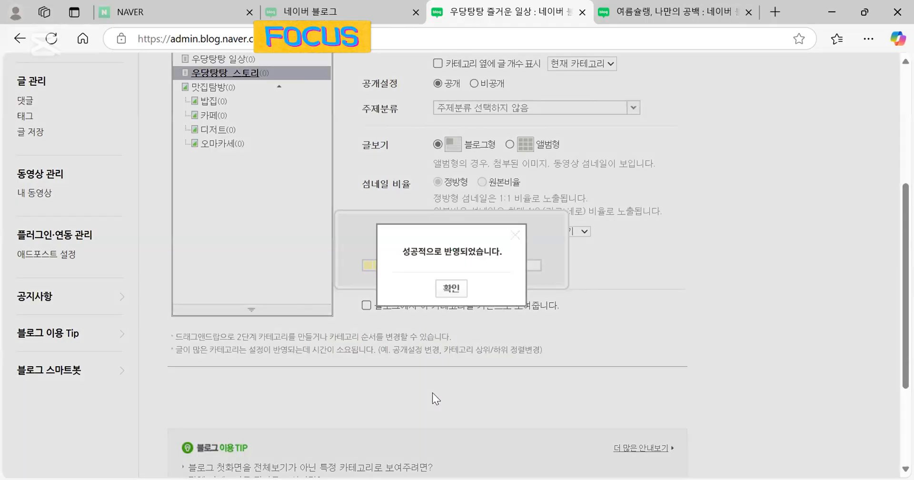
pyautogui.click(450, 288)
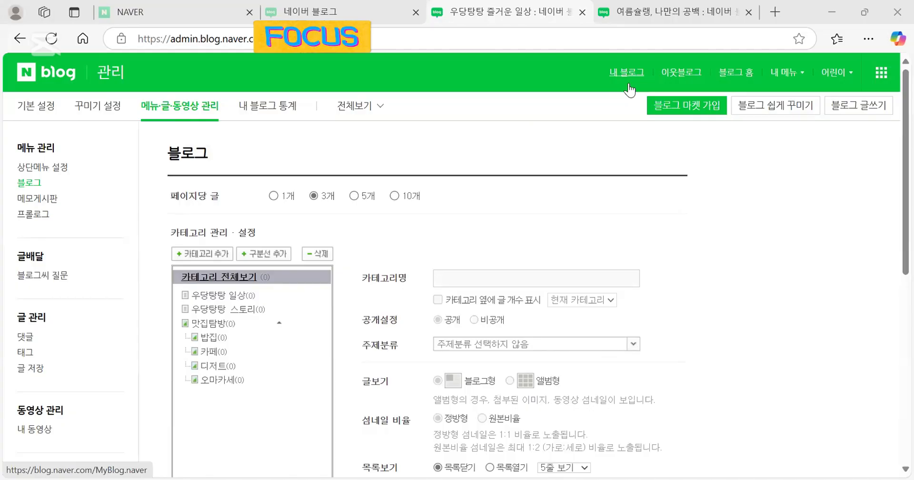
# - Open the blog's own page and examine the top-level categories and subcategories in its category list
pyautogui.click(627, 85)
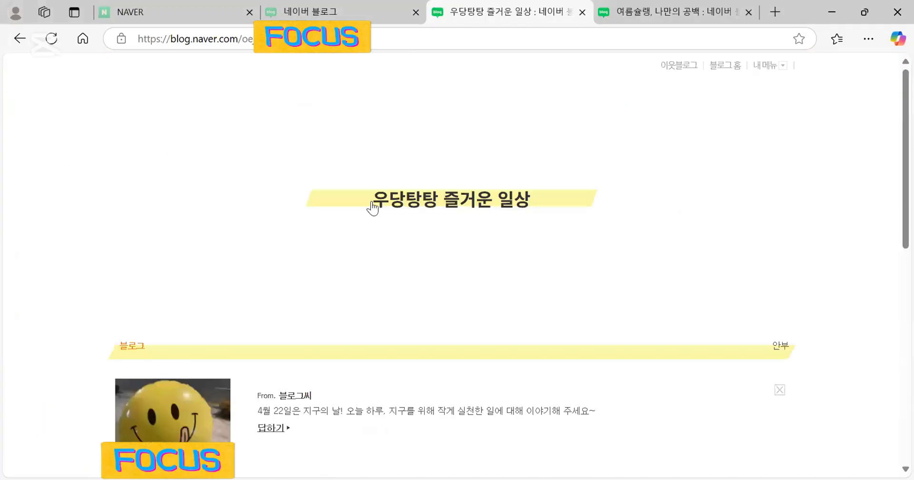
pyautogui.scroll(-5, 438, 221)
pyautogui.scroll(-2, 436, 215)
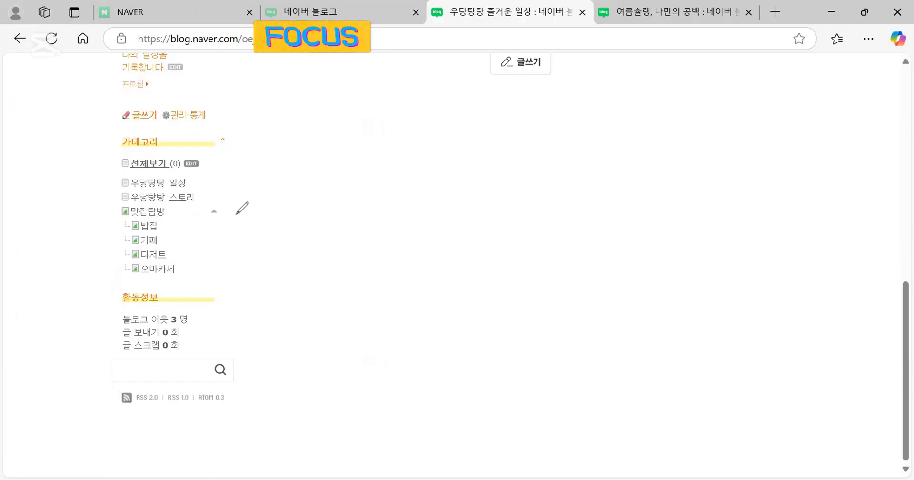
pyautogui.moveTo(223, 280); pyautogui.dragTo(226, 166)
pyautogui.moveTo(99, 164)
pyautogui.mouseDown()
pyautogui.moveTo(90, 235)
pyautogui.moveTo(105, 280)
pyautogui.mouseUp()
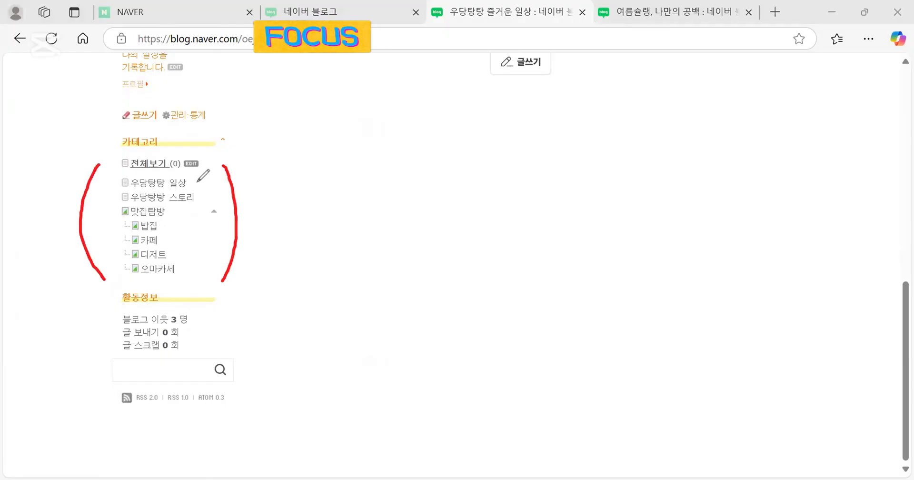
pyautogui.moveTo(196, 182); pyautogui.dragTo(196, 208)
pyautogui.moveTo(130, 216); pyautogui.dragTo(116, 218)
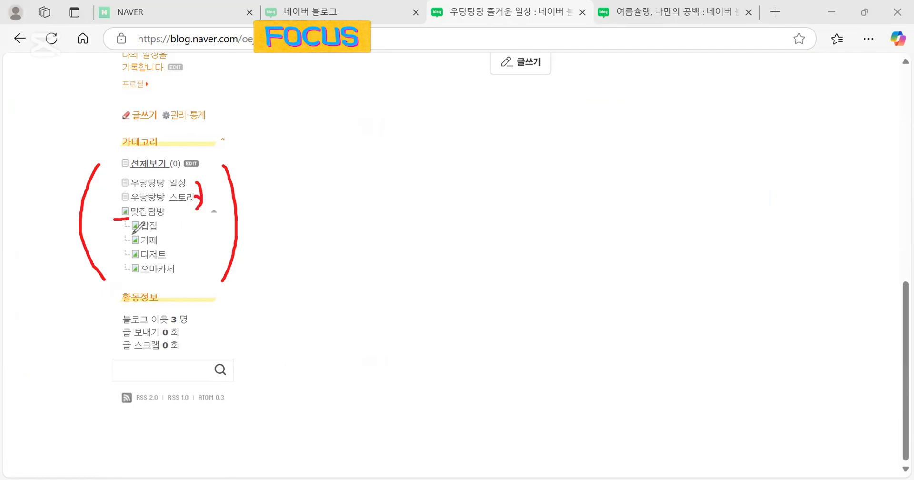